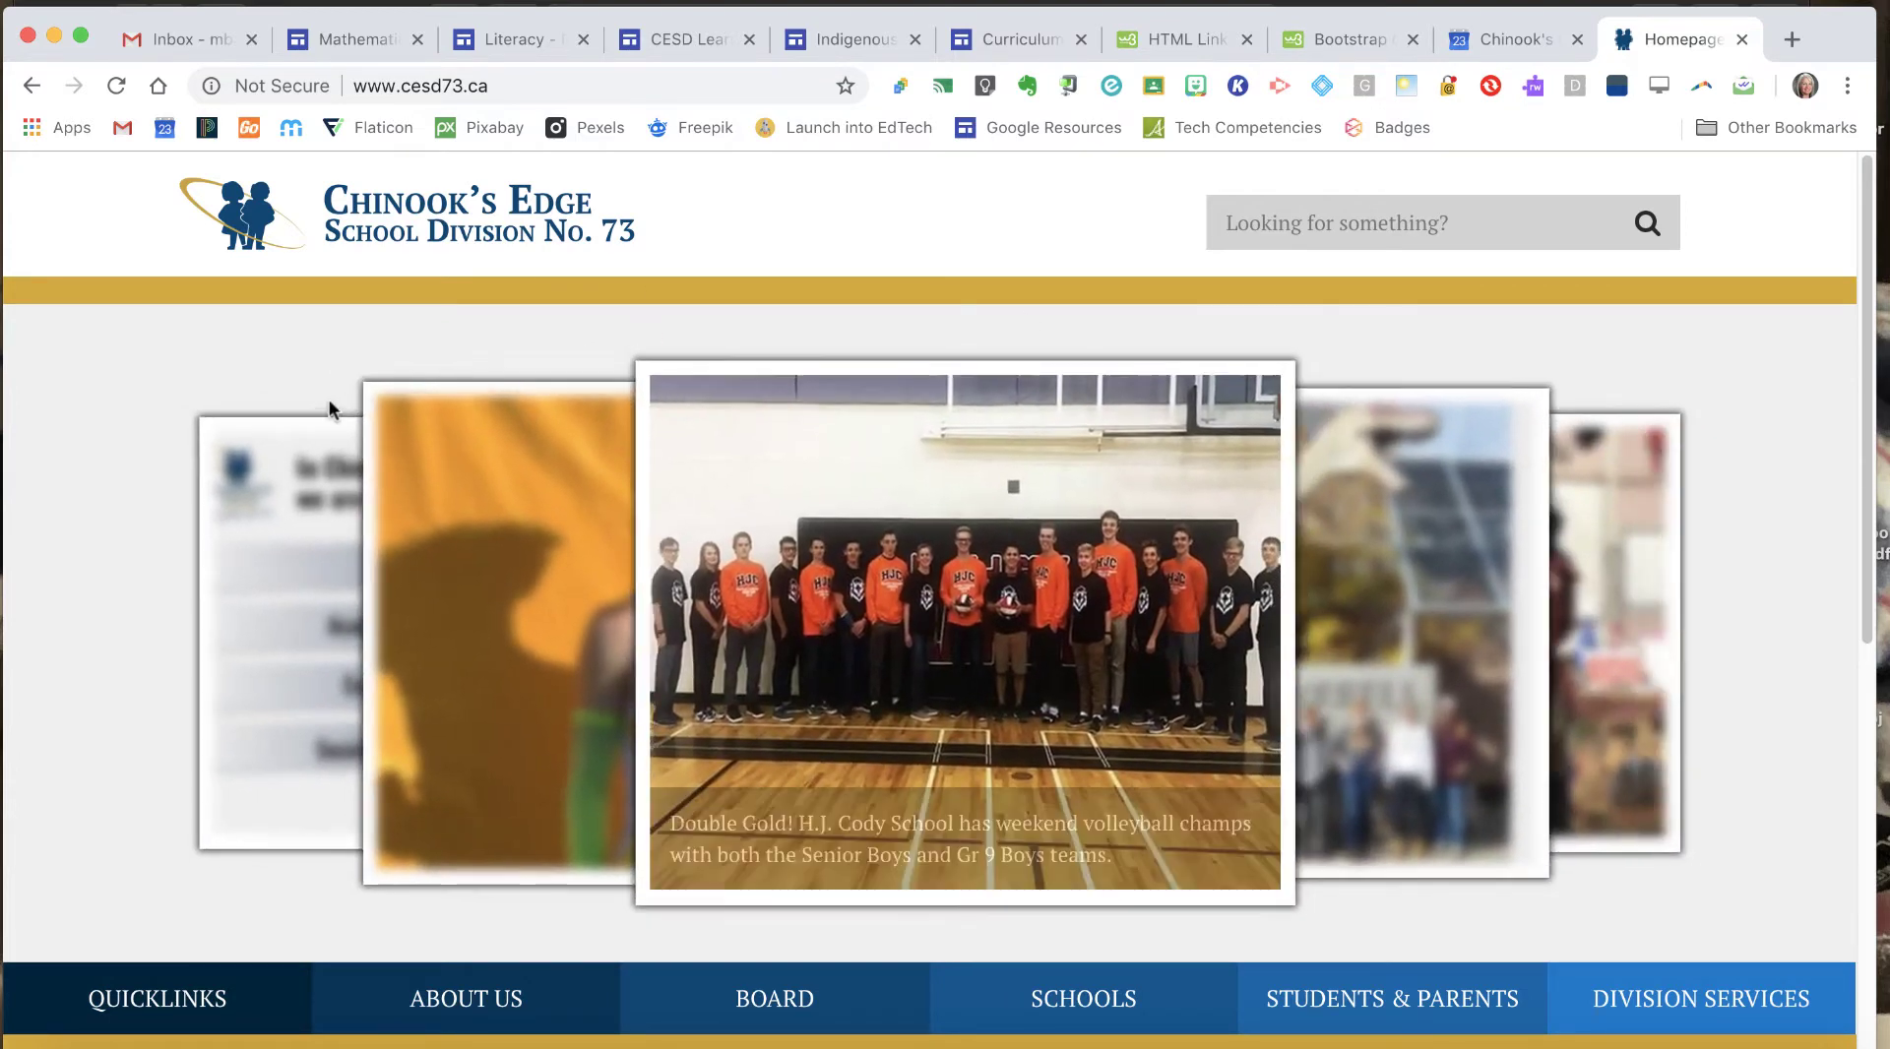
Open the PowerSchool administrator sign-in from the Chinook's Edge site's QUICKLINKS menu.
scroll(131, 793, down, 1)
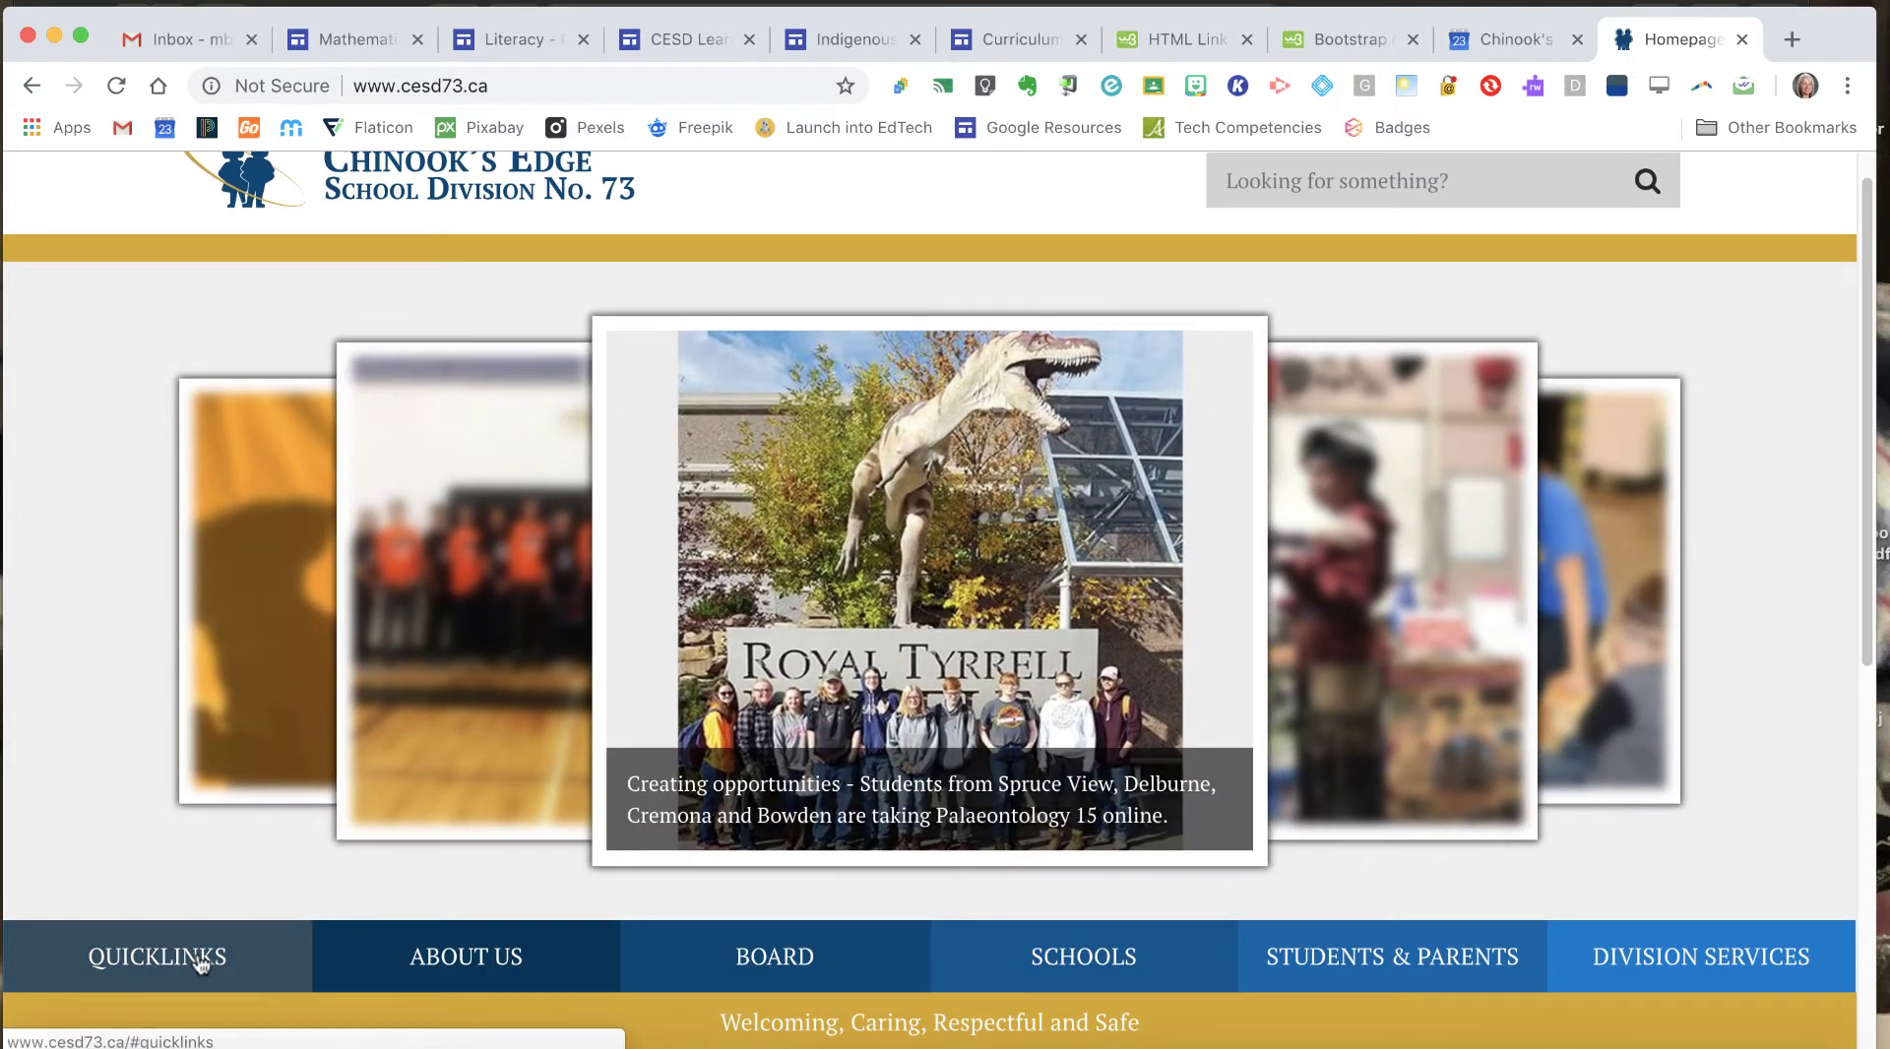
click(200, 964)
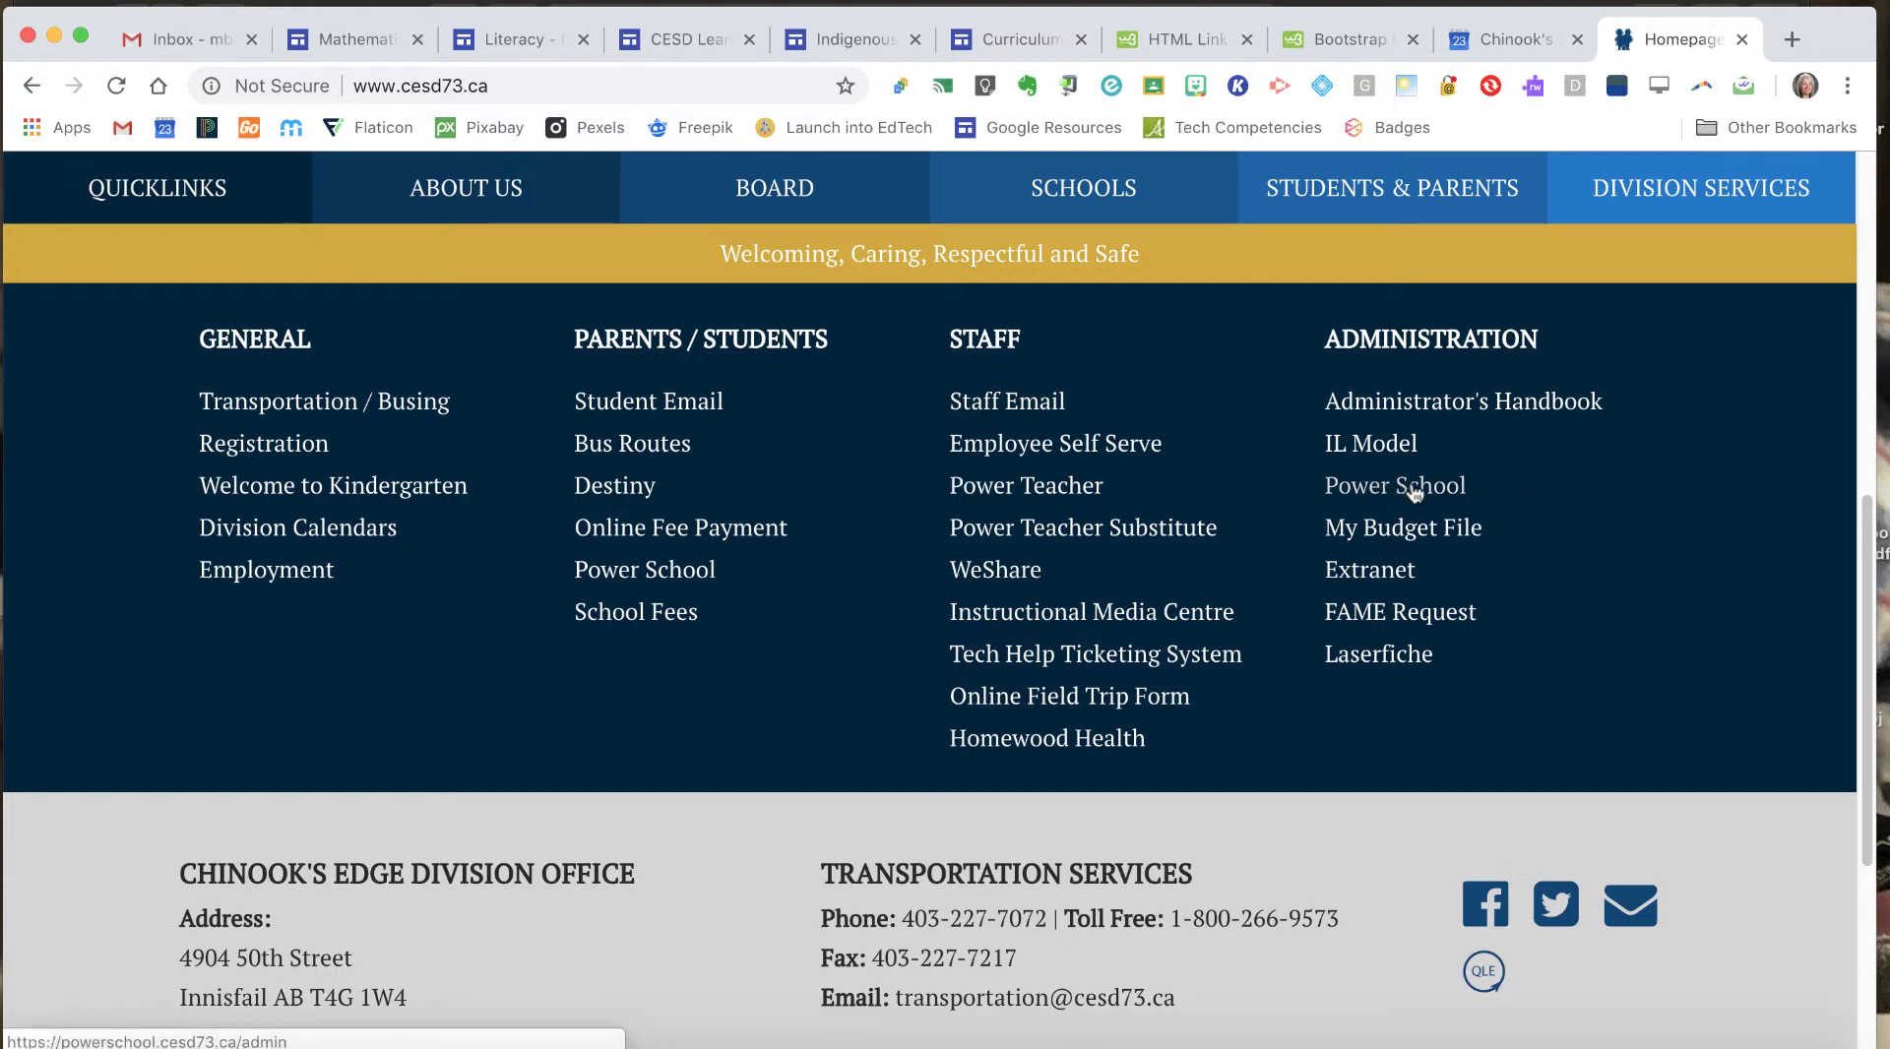
click(1413, 488)
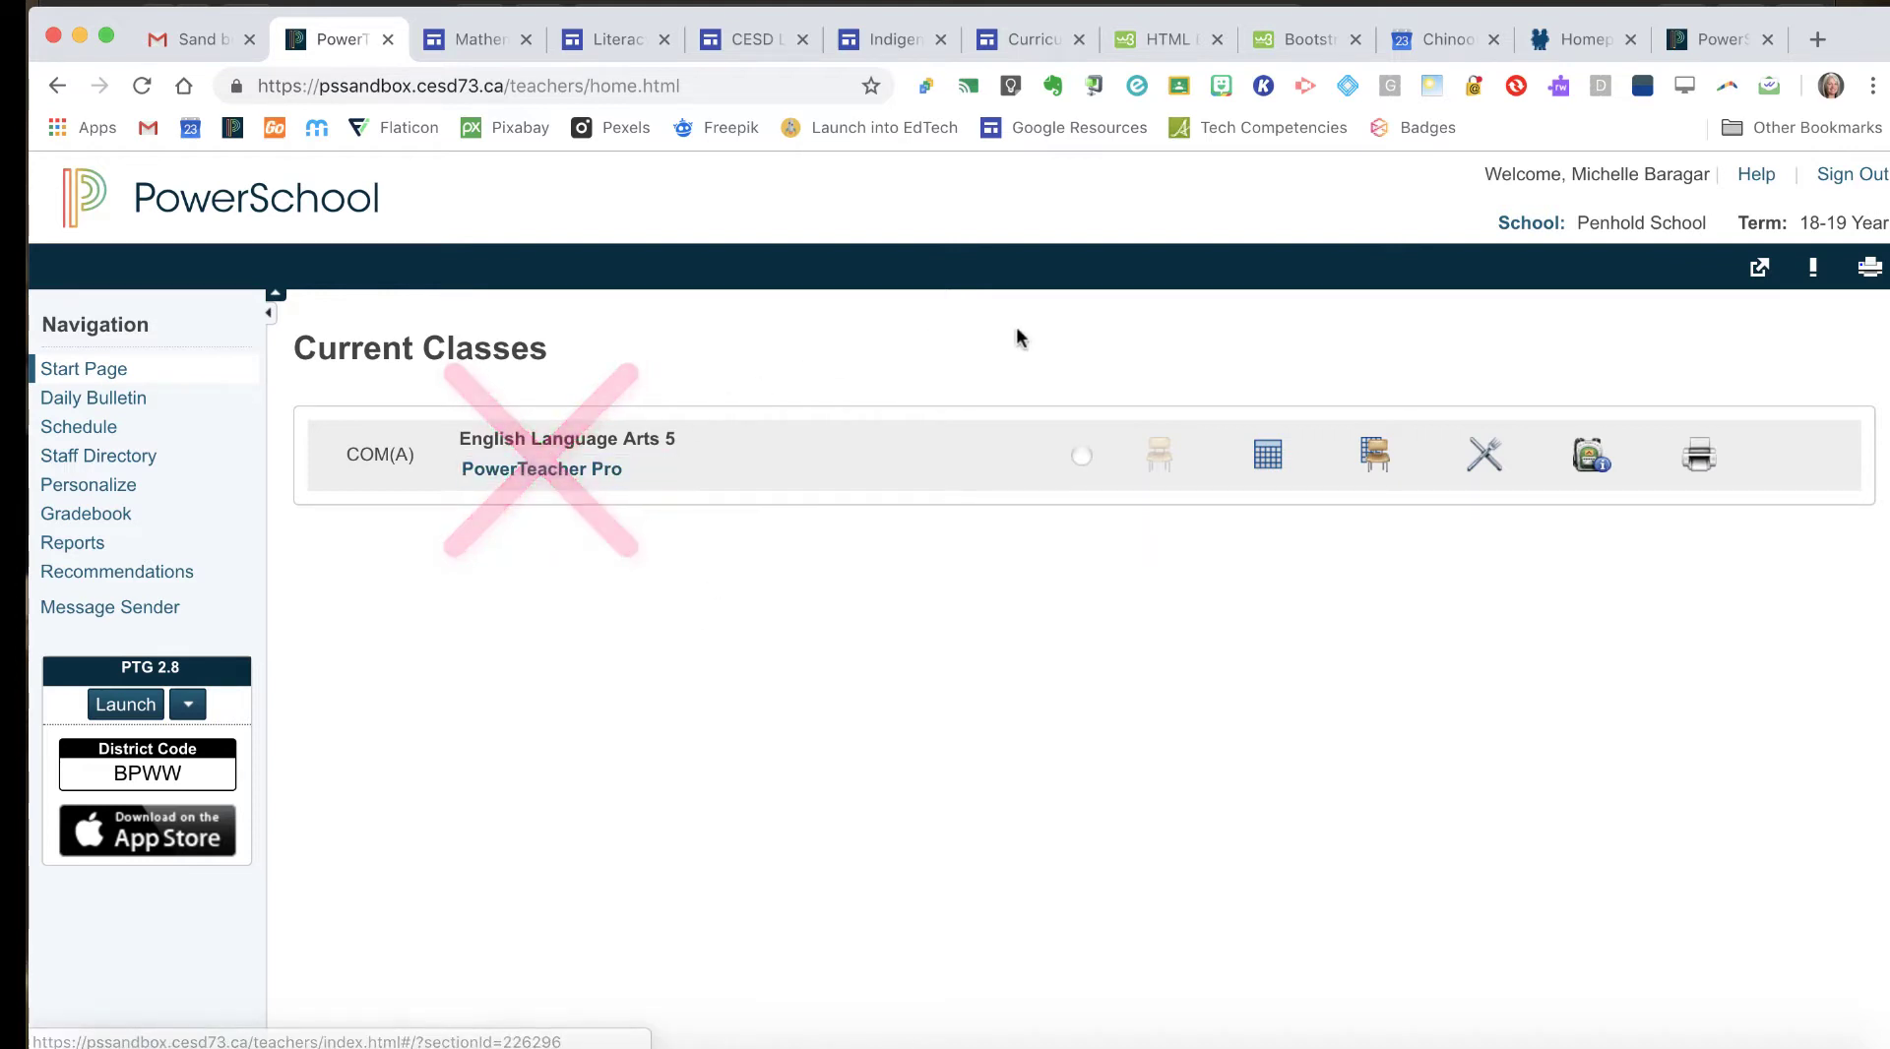
Open the English Language Arts 5 student's record and expose the list of student screens.
click(1591, 457)
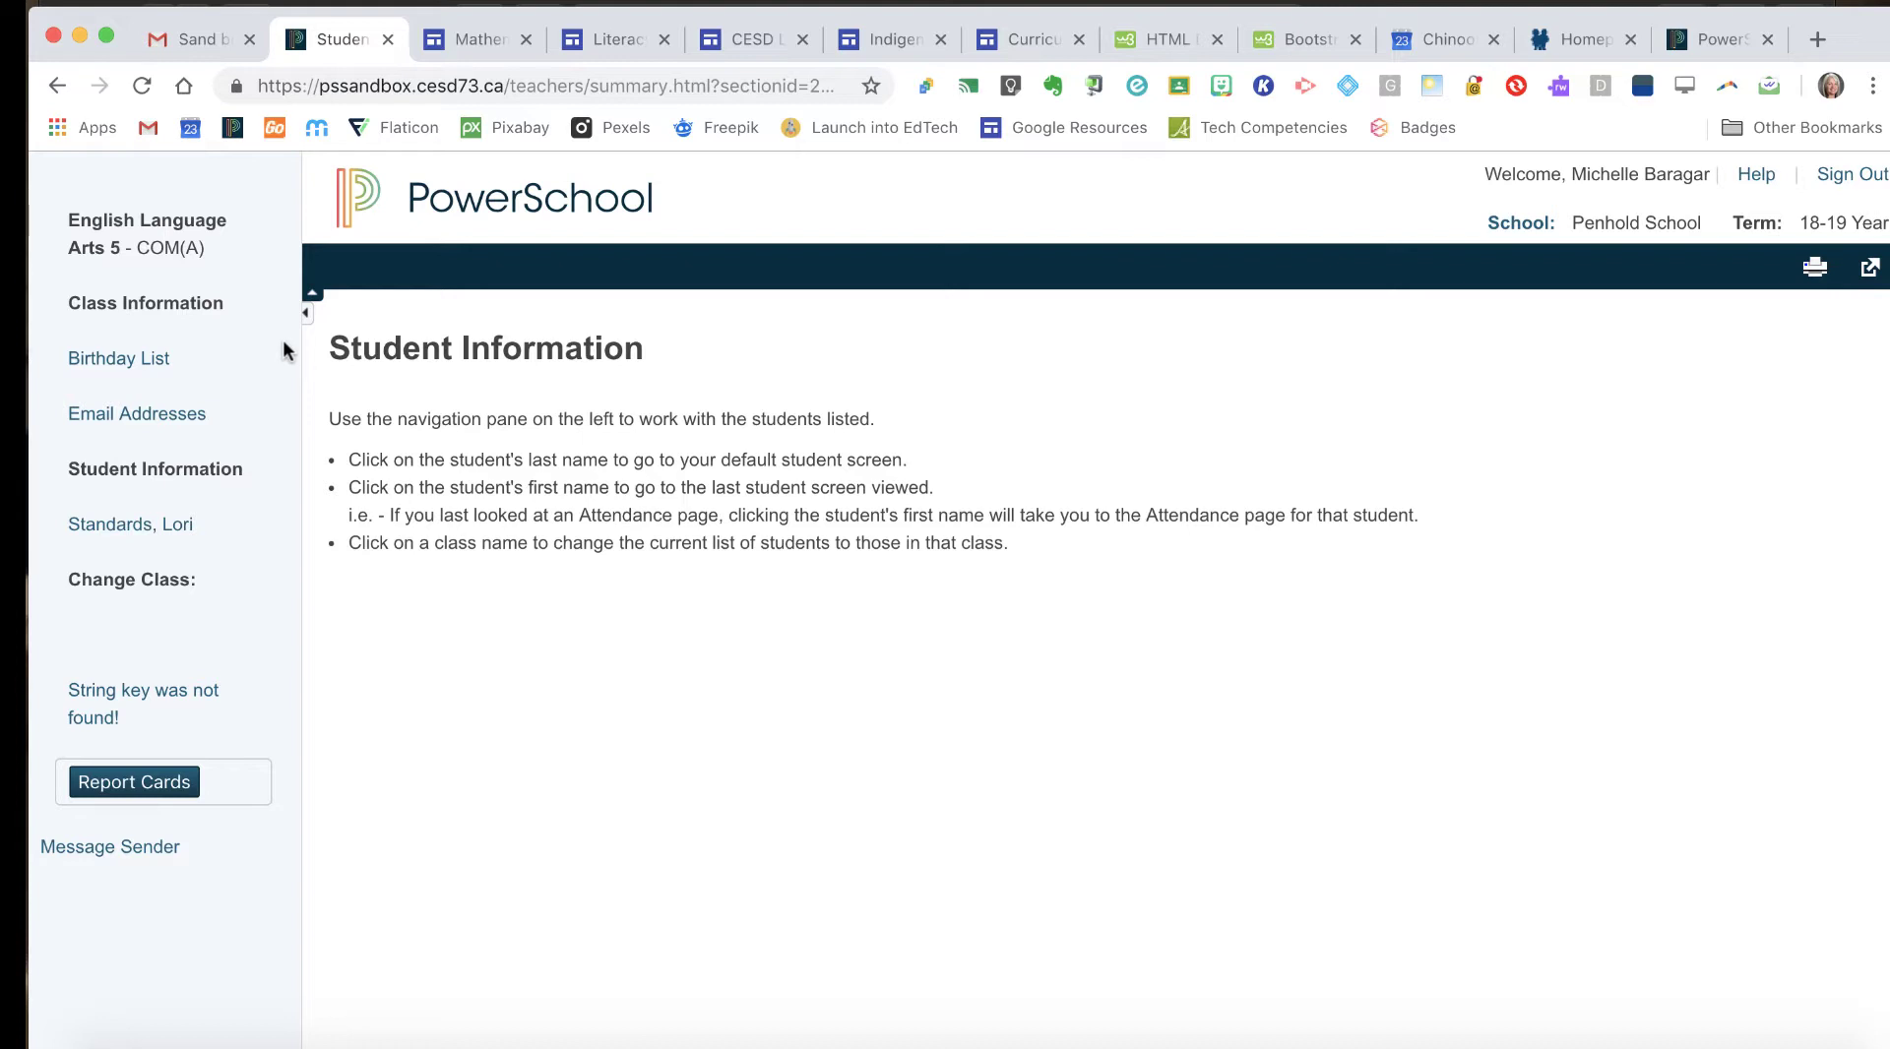
double_click(180, 525)
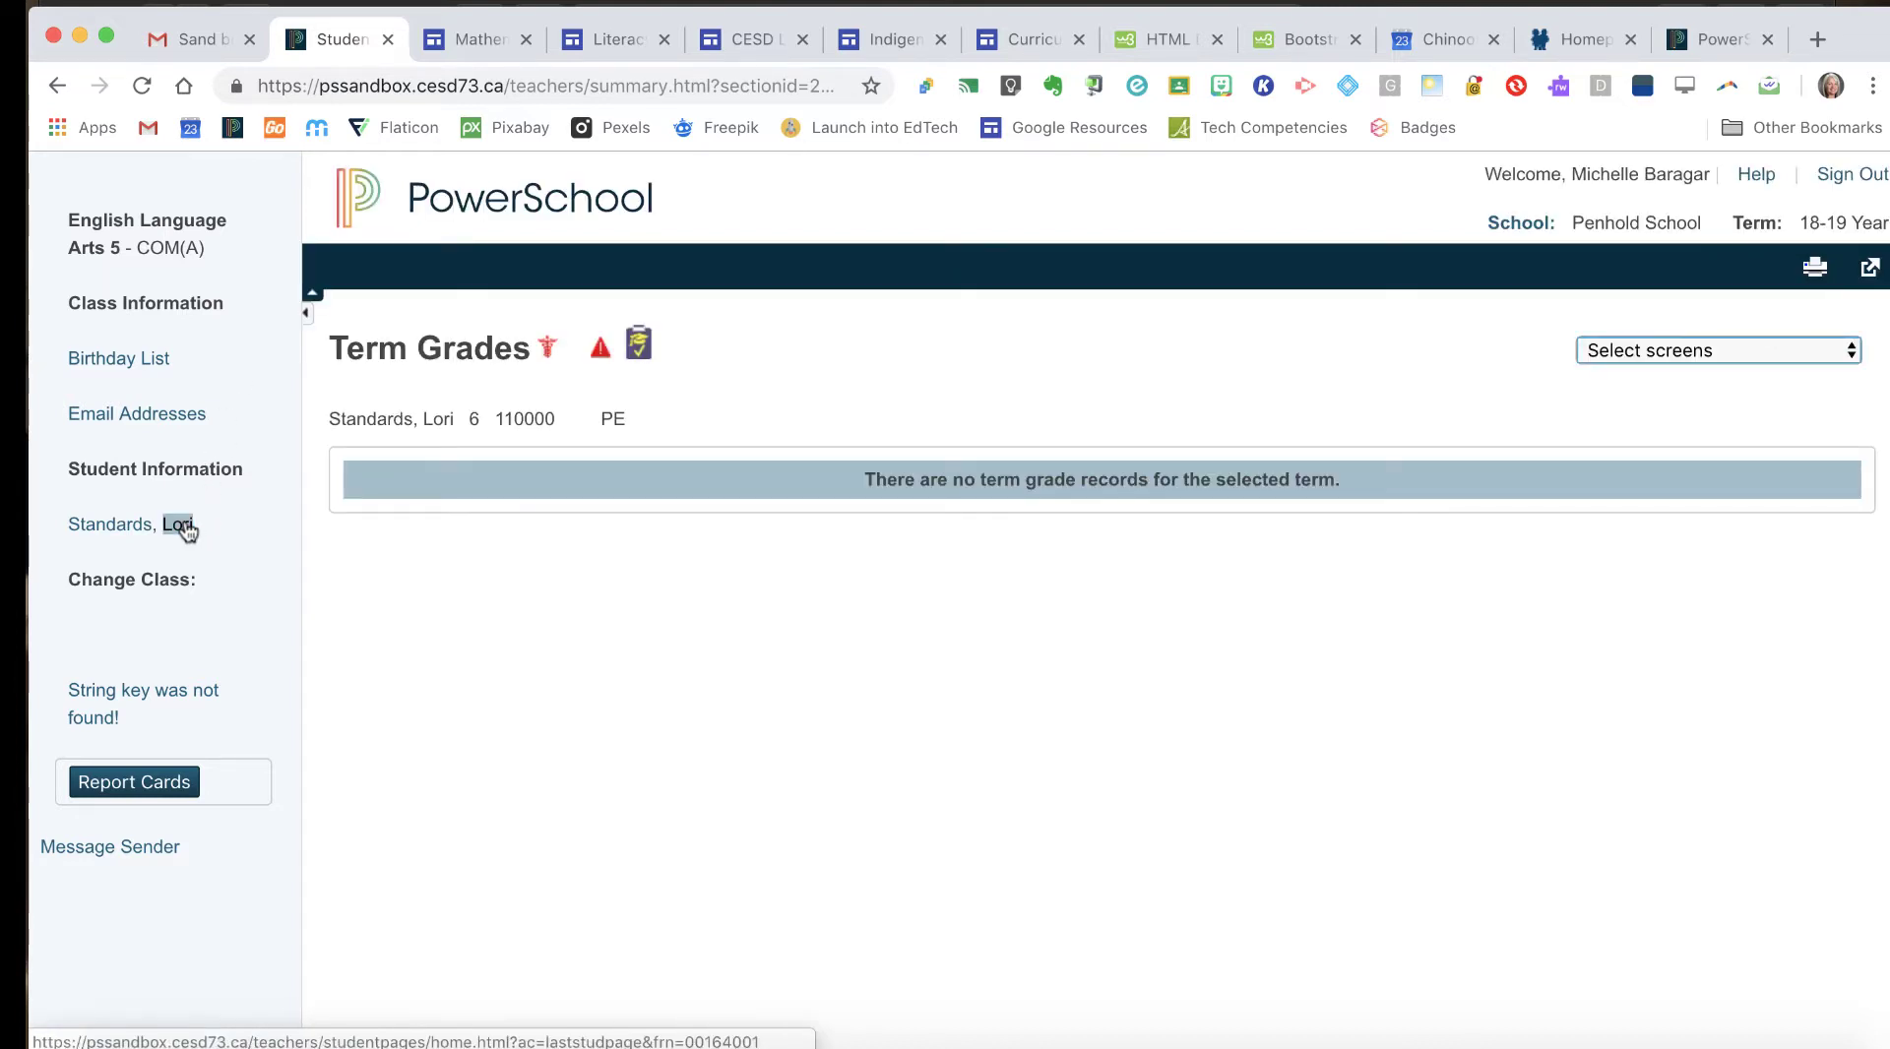
click(174, 505)
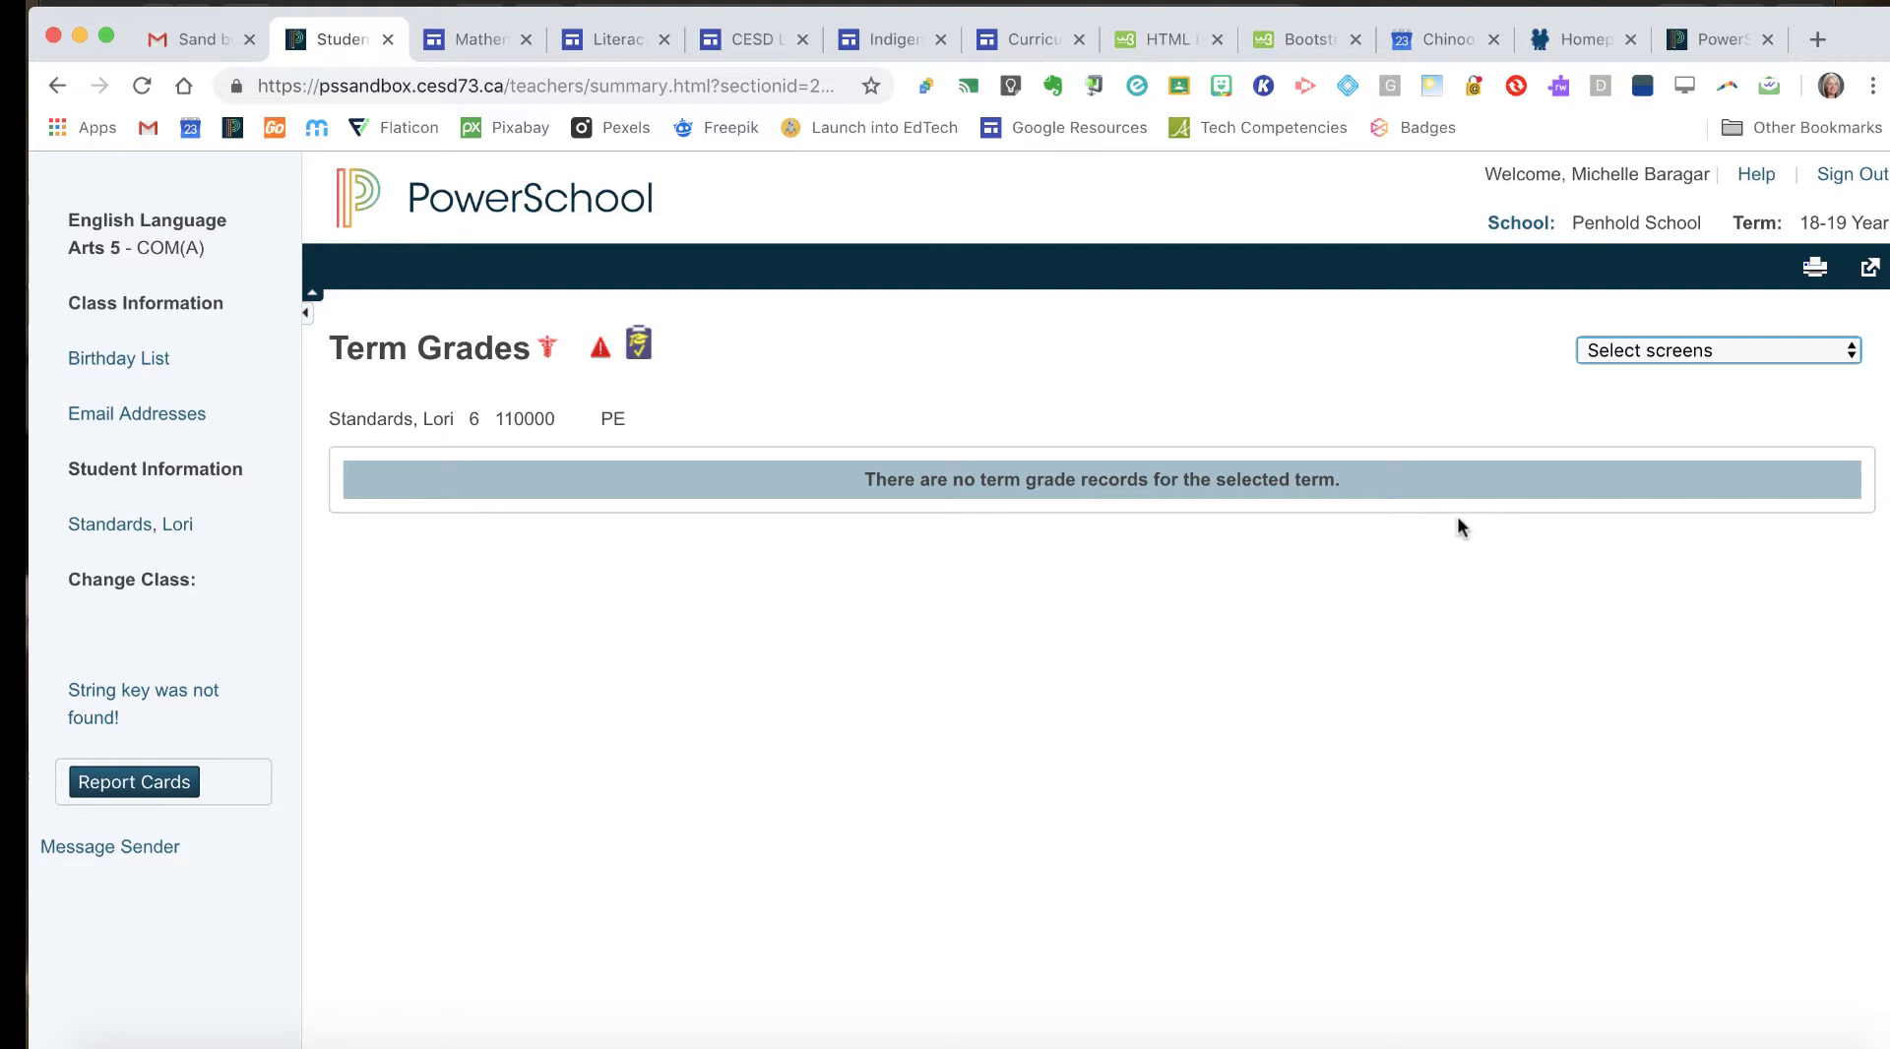
click(1727, 354)
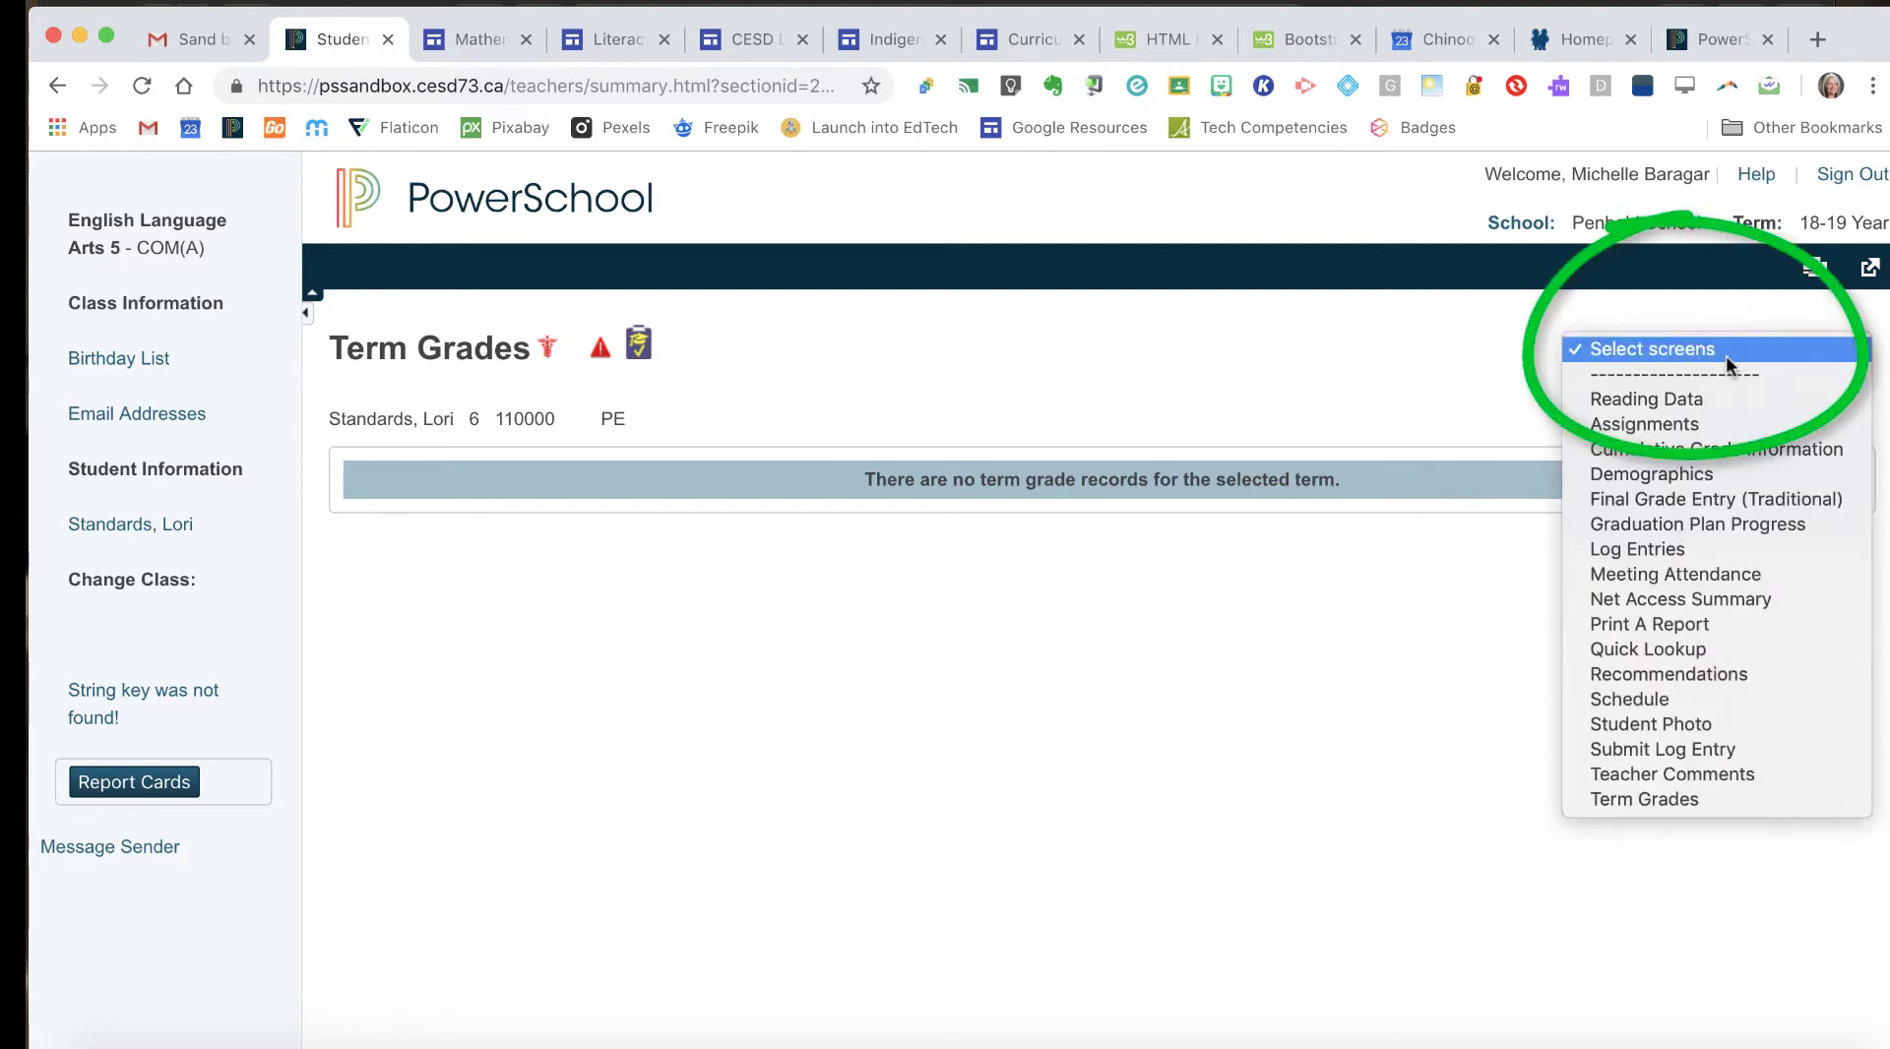
Switch to the student's Reading Data screen and start a new reading record.
click(1695, 399)
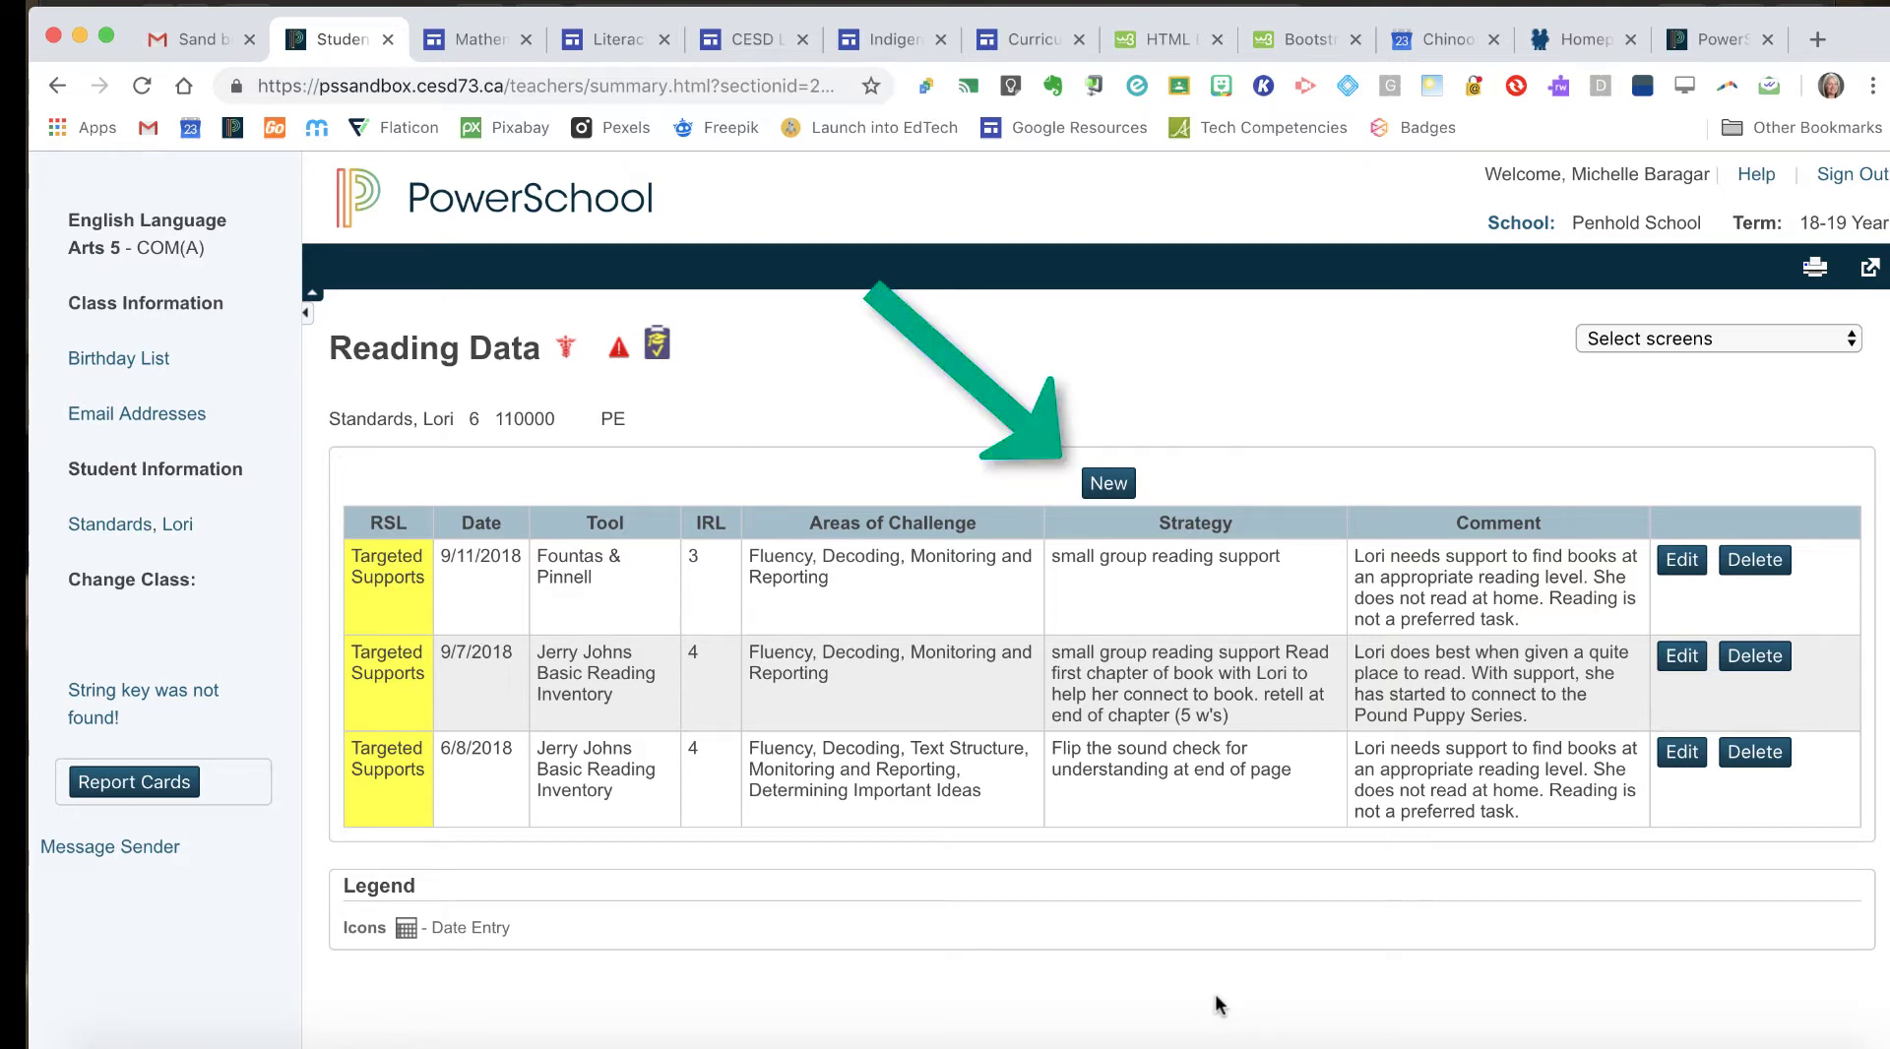
click(1109, 483)
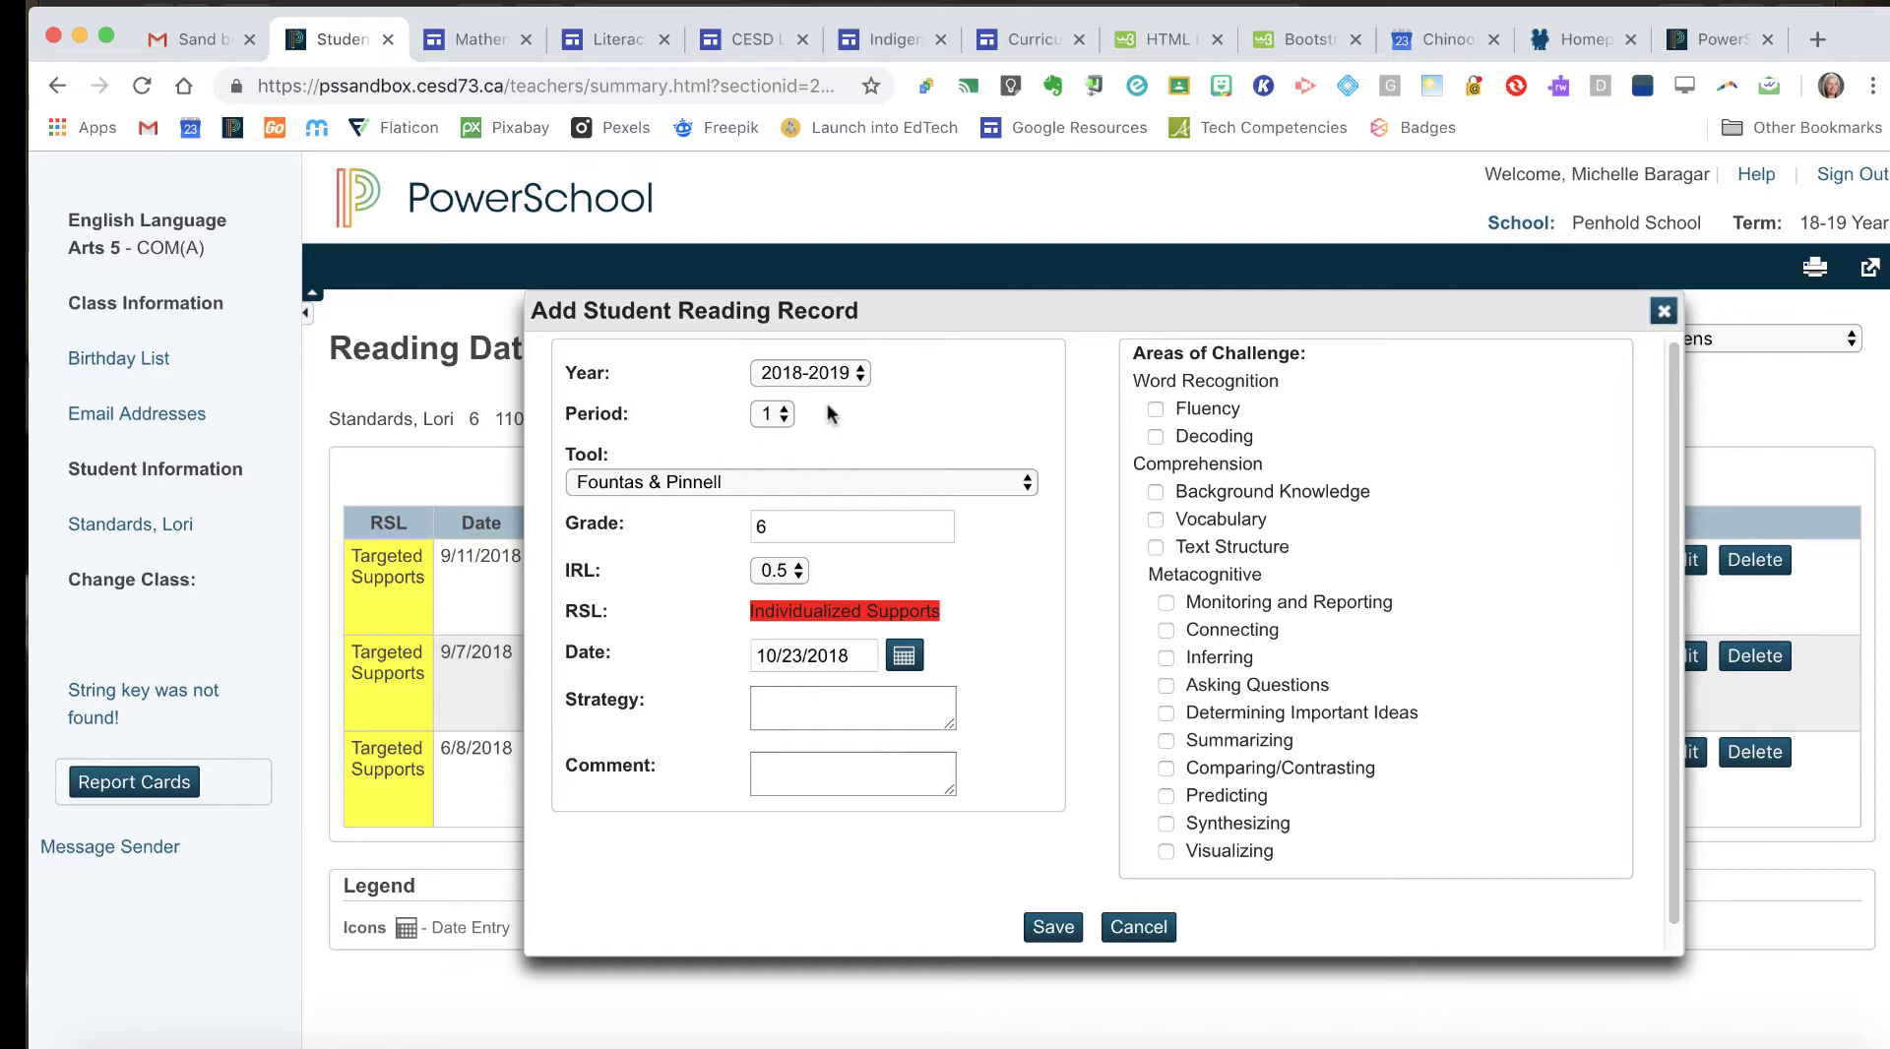
Keep Period at 1 and choose Burns & Roe as the assessment tool.
click(785, 419)
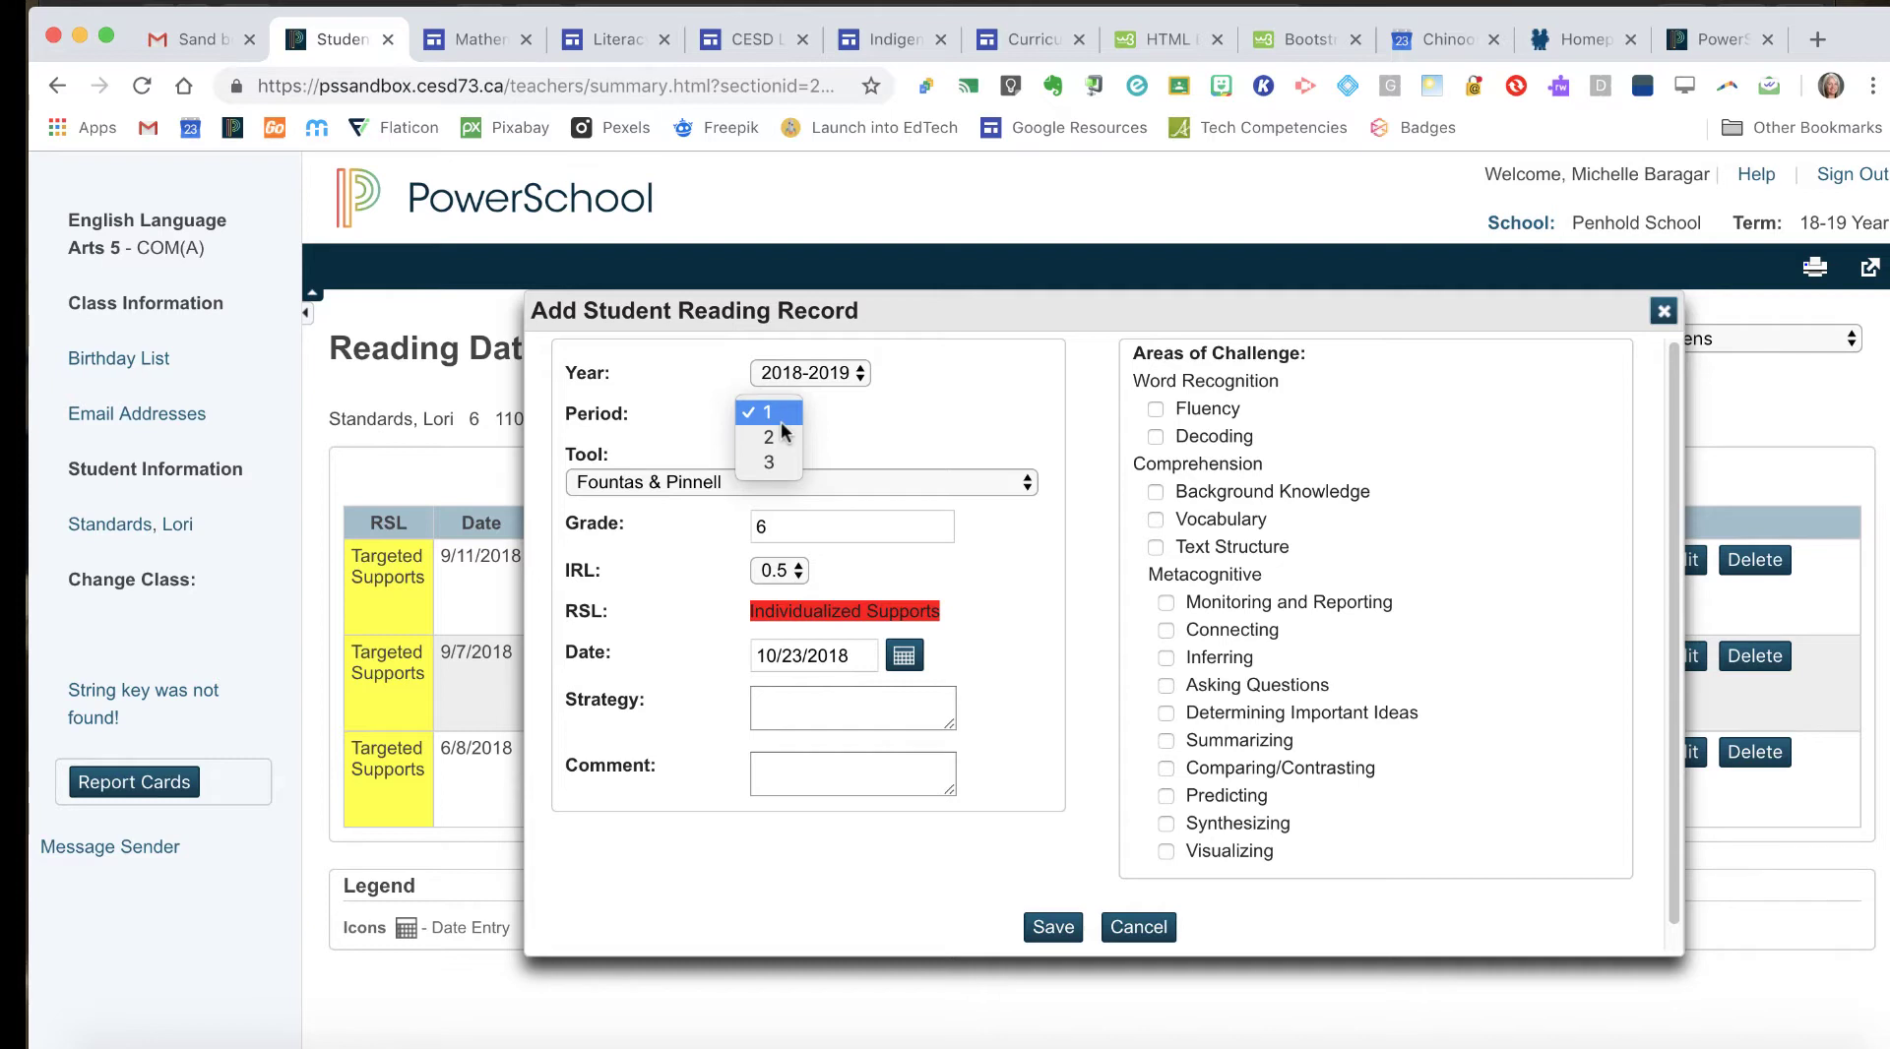
click(977, 394)
click(741, 482)
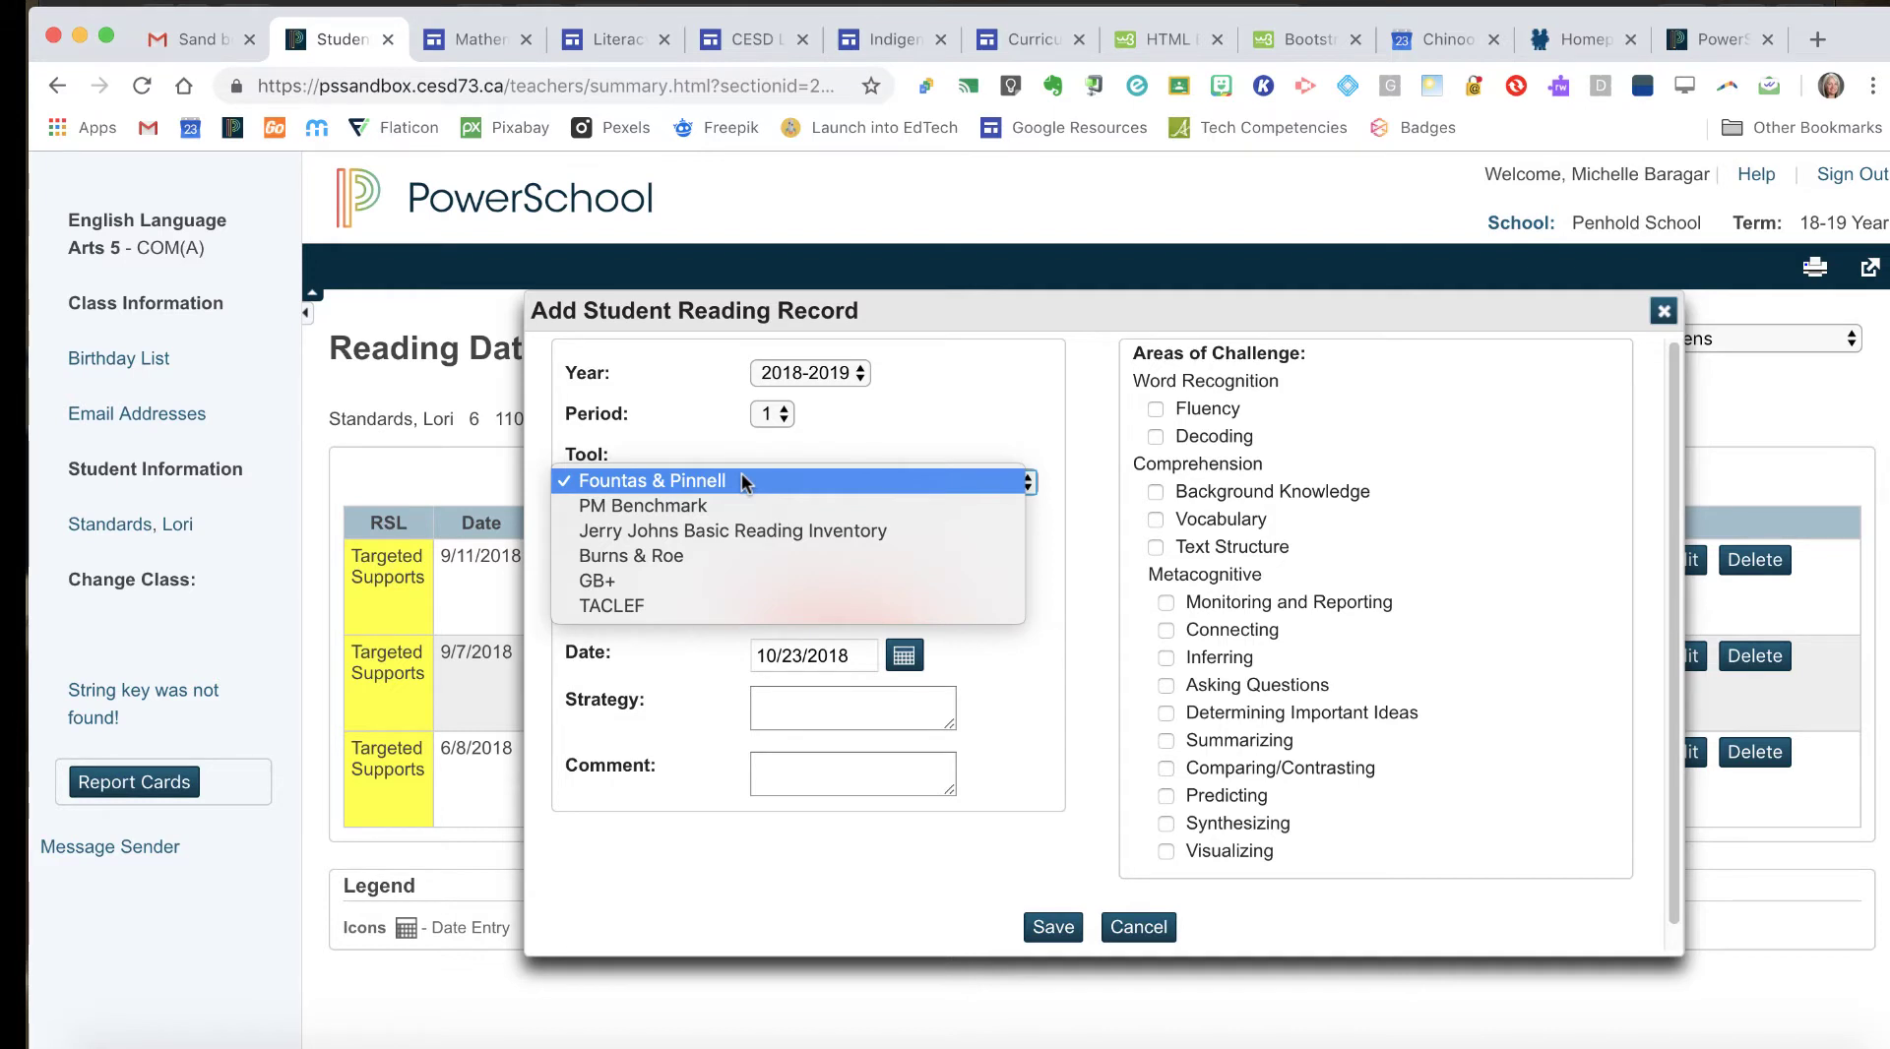
click(644, 551)
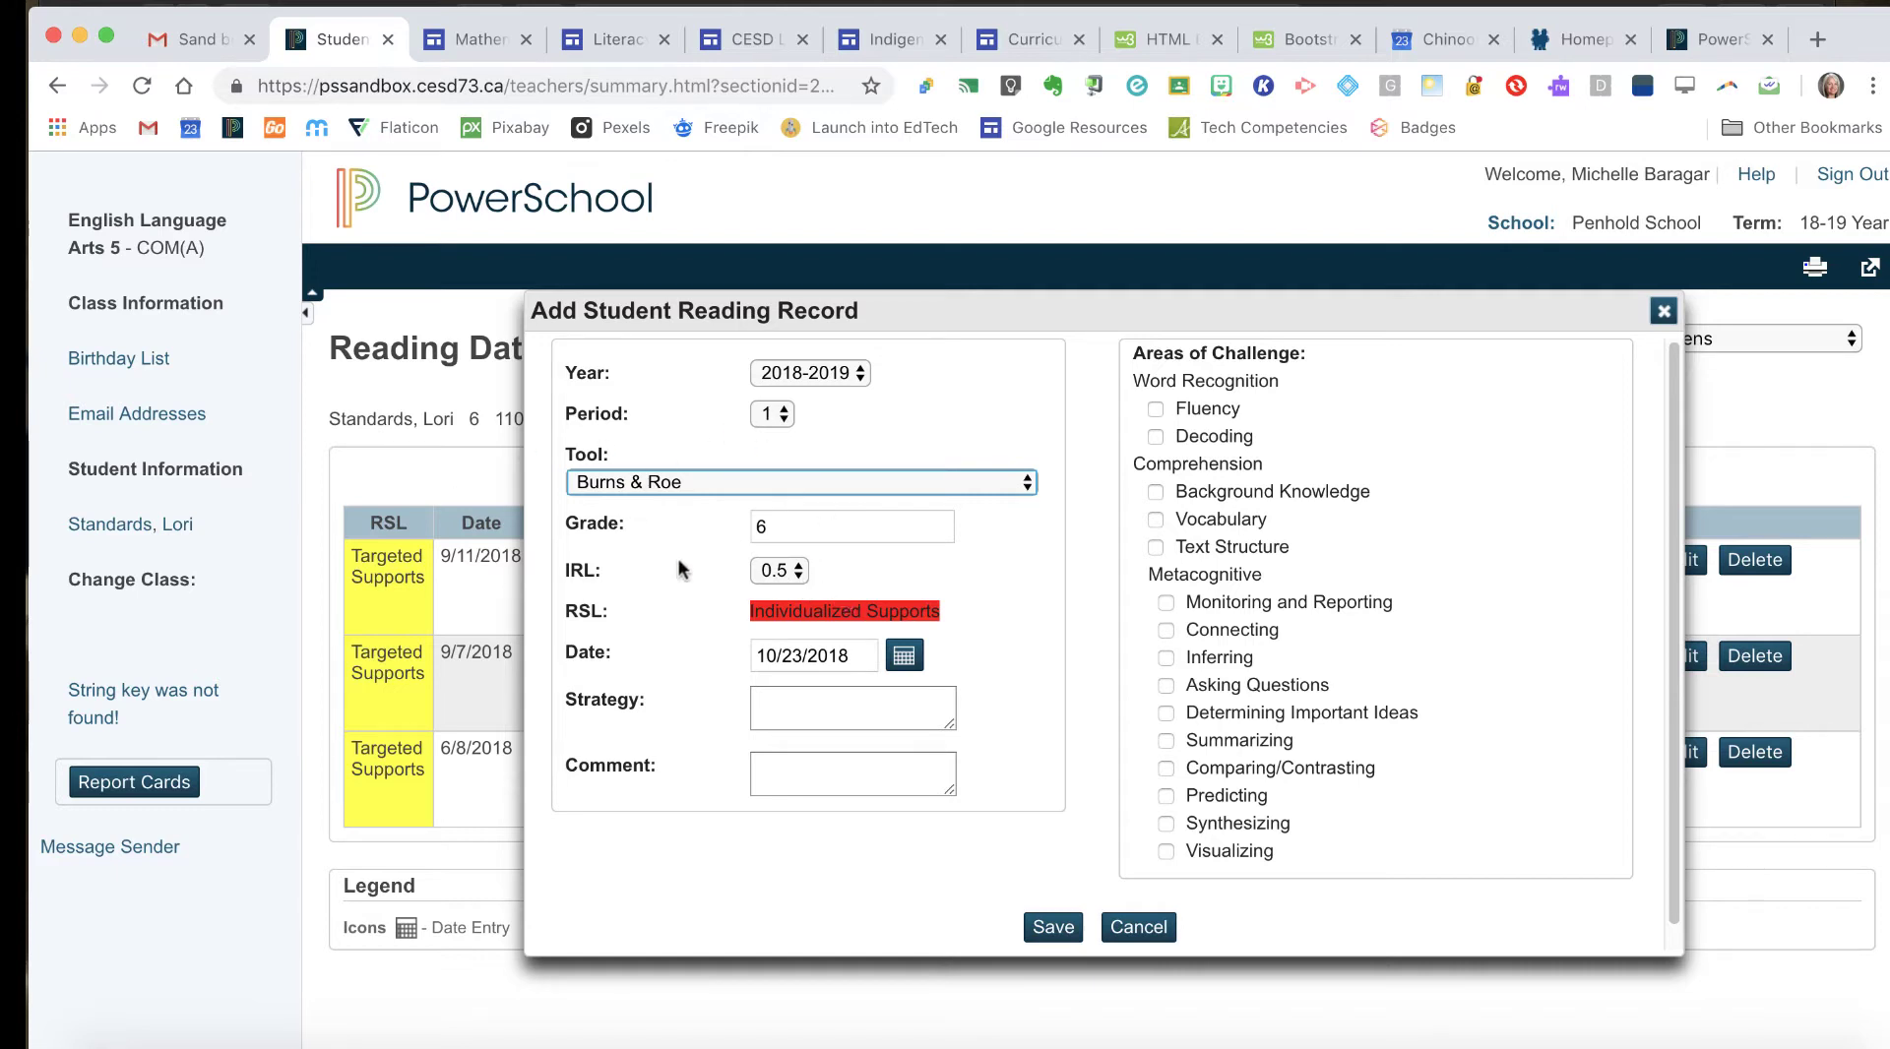
Set the instructional reading level to 4, yielding Targeted Supports.
click(785, 572)
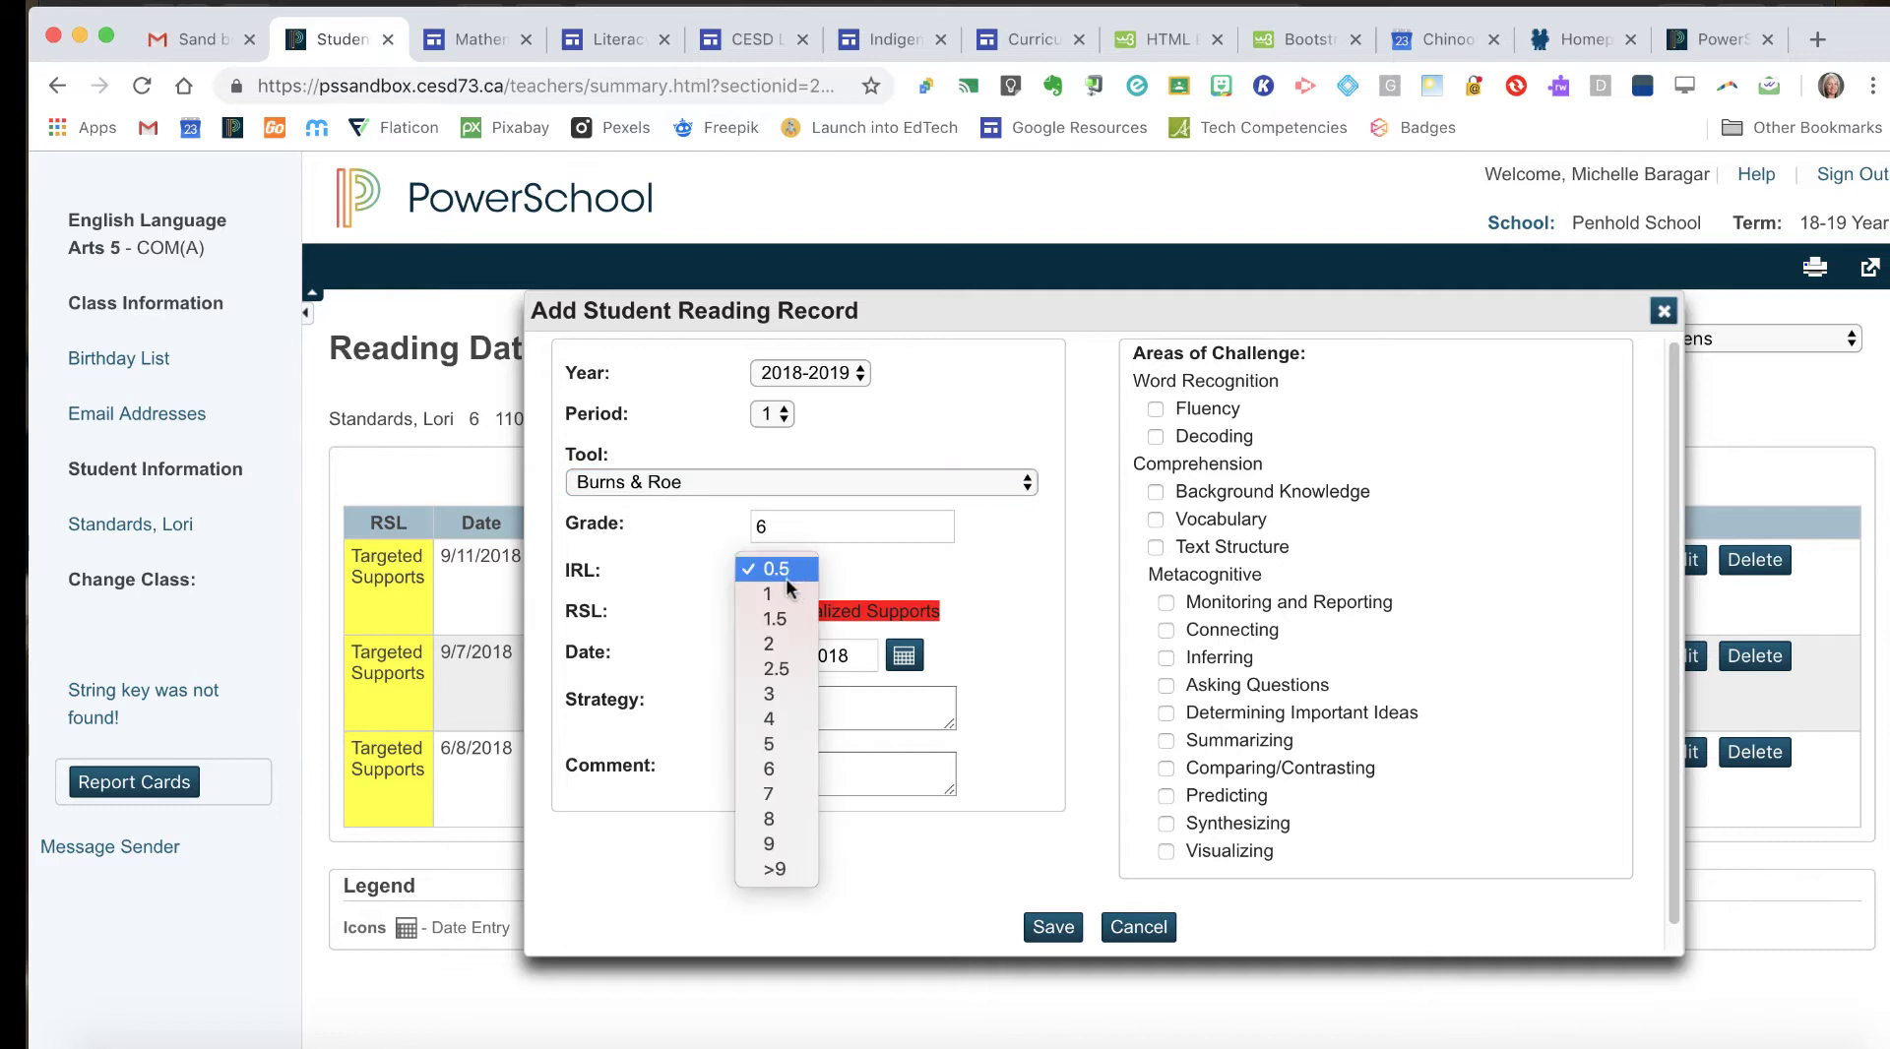
click(780, 719)
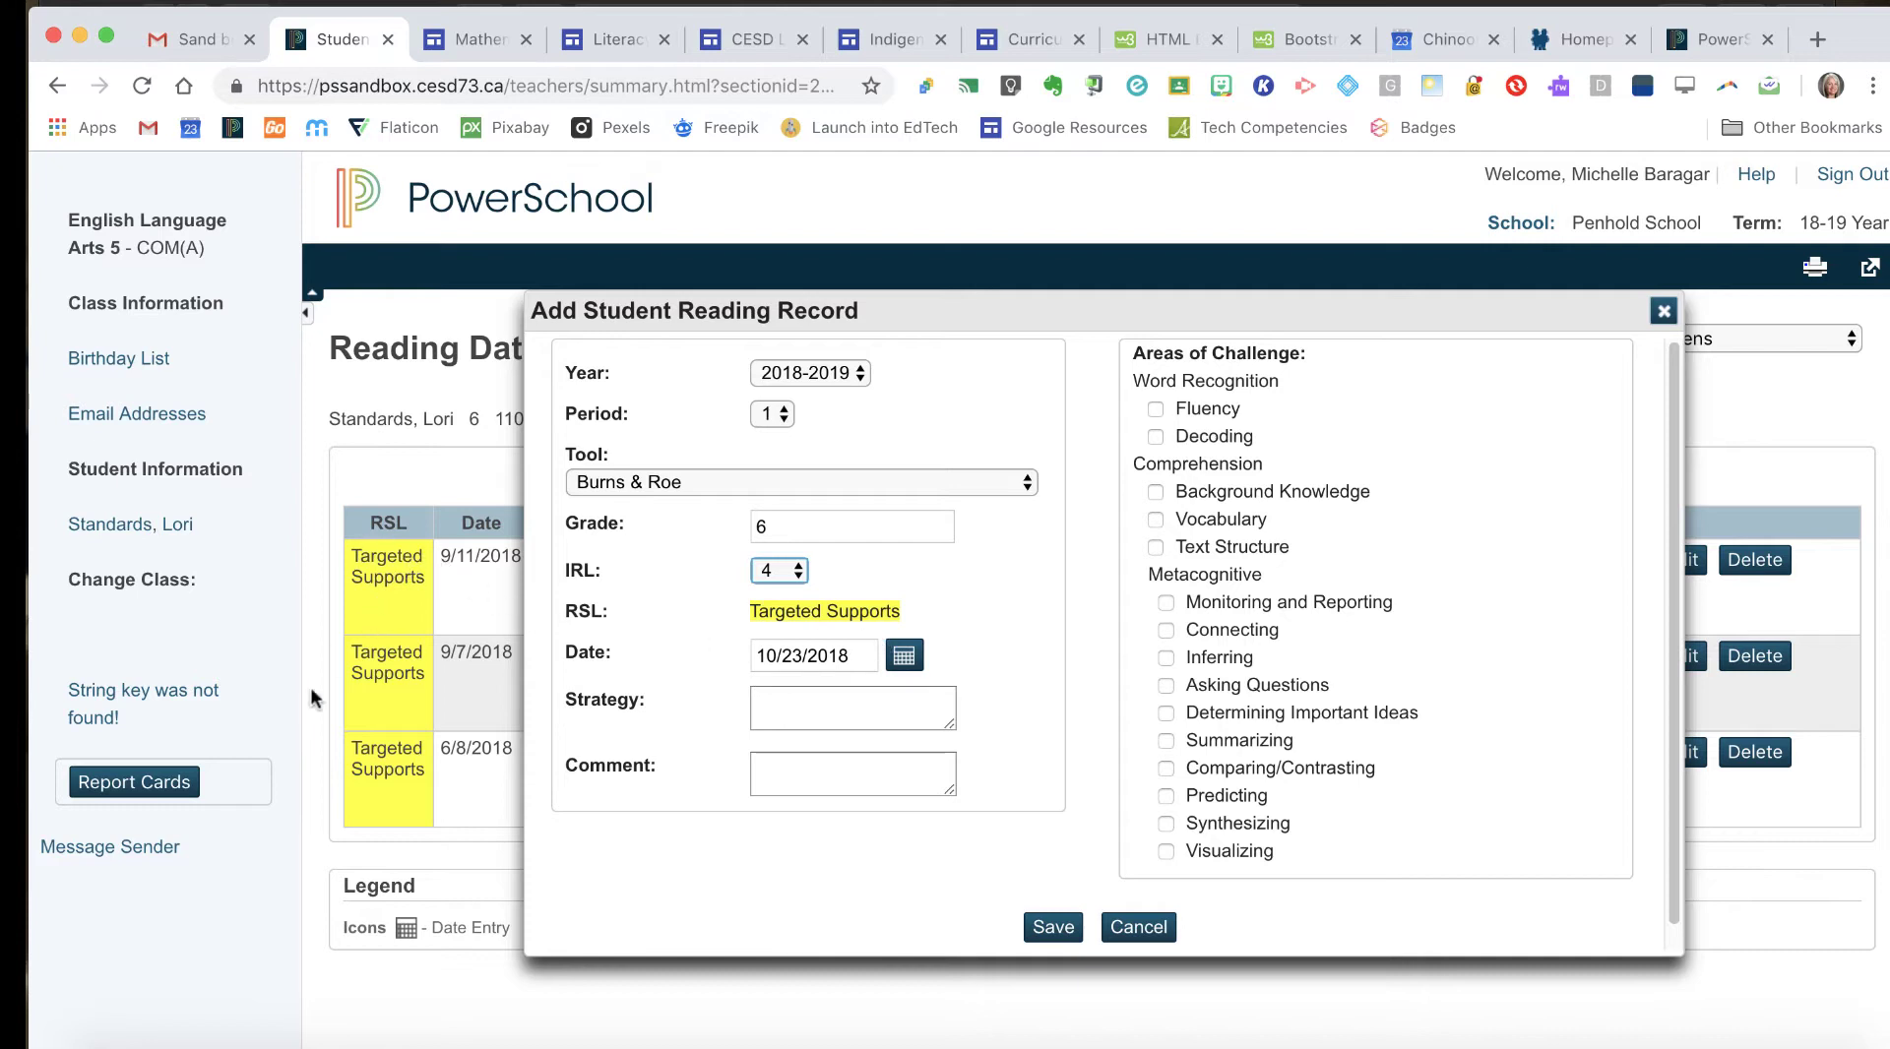
click(797, 573)
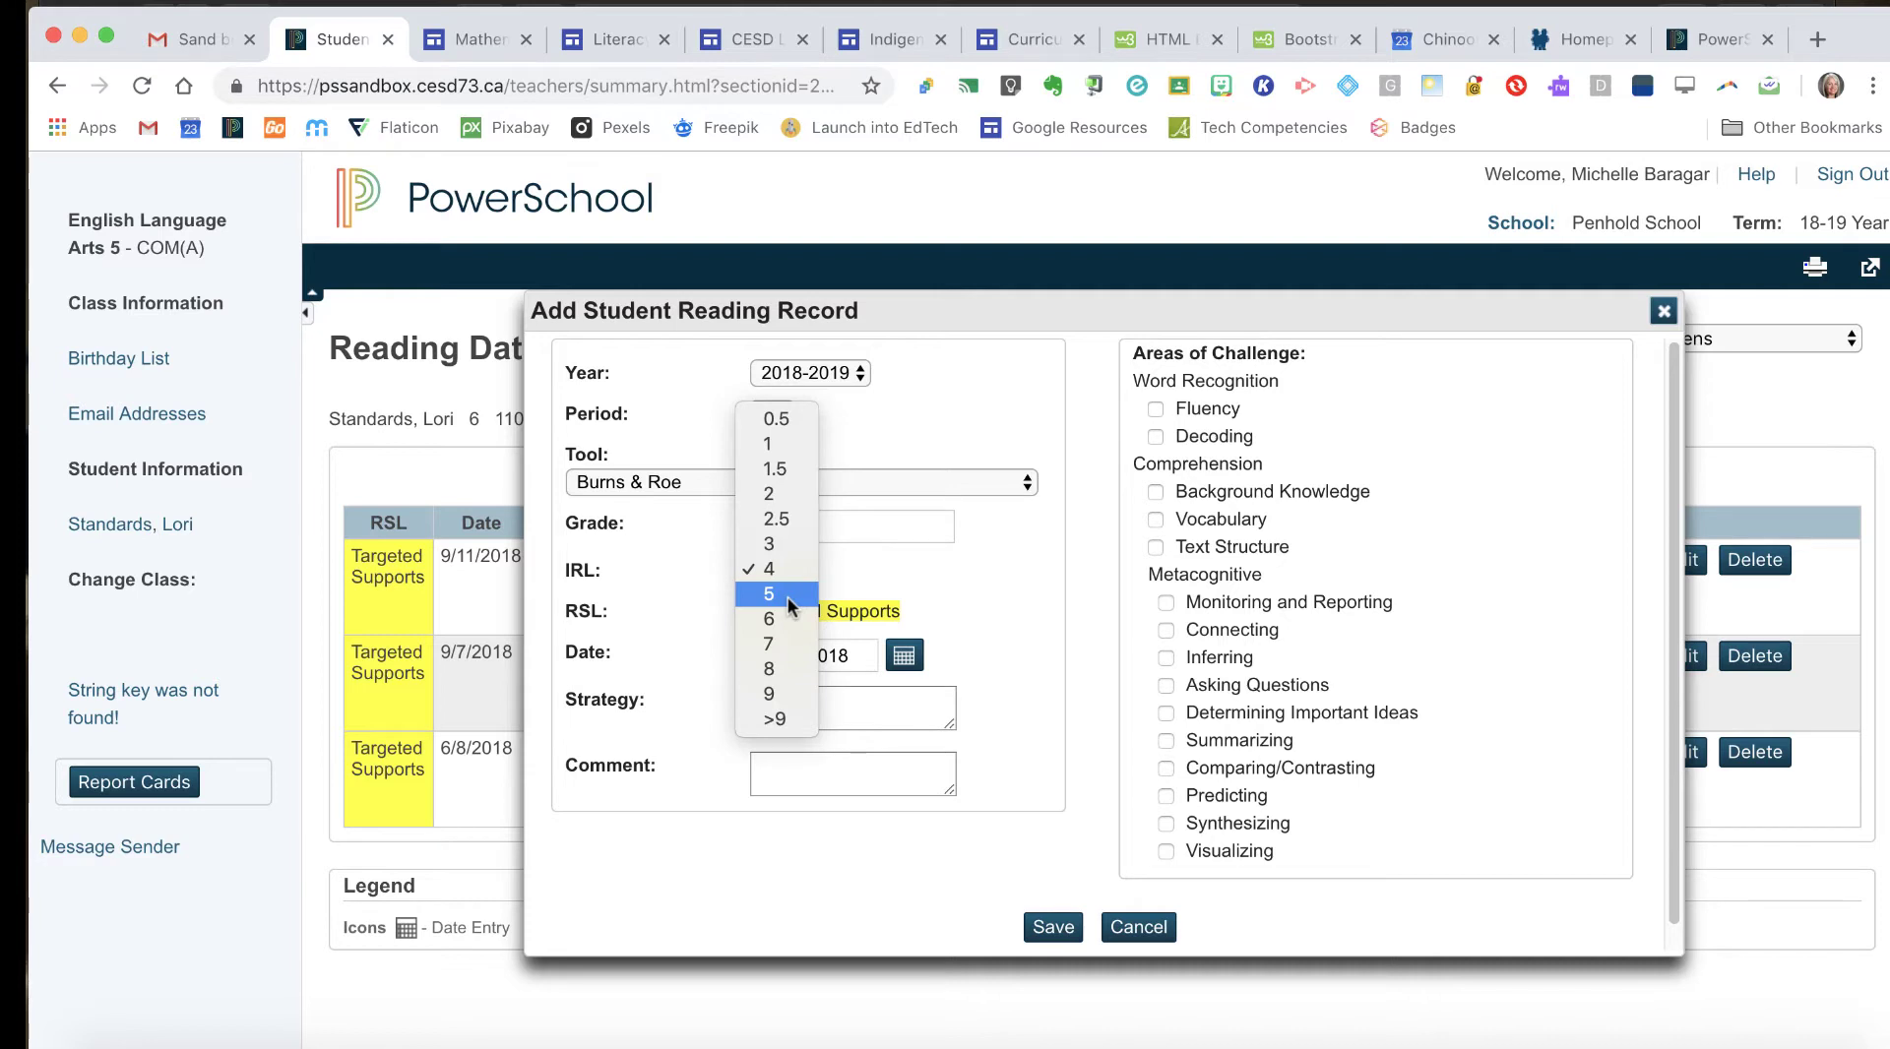
click(787, 594)
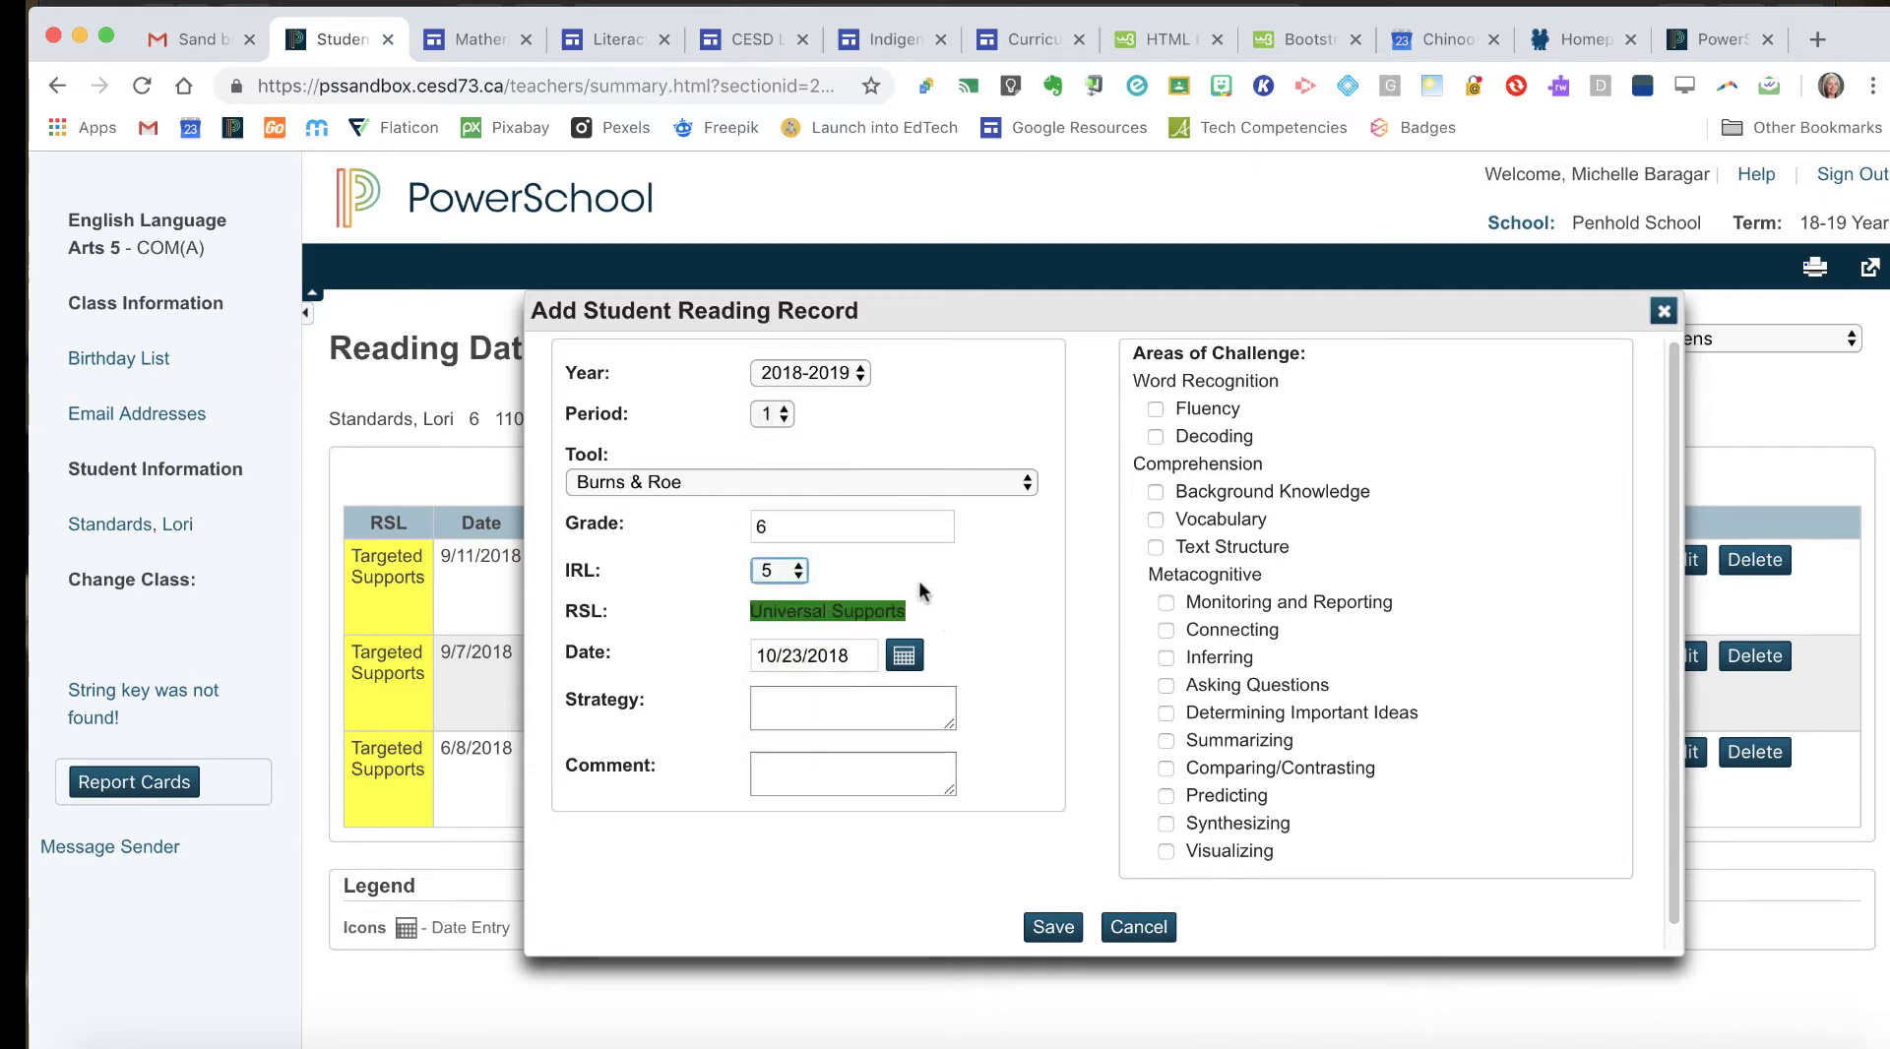
click(797, 571)
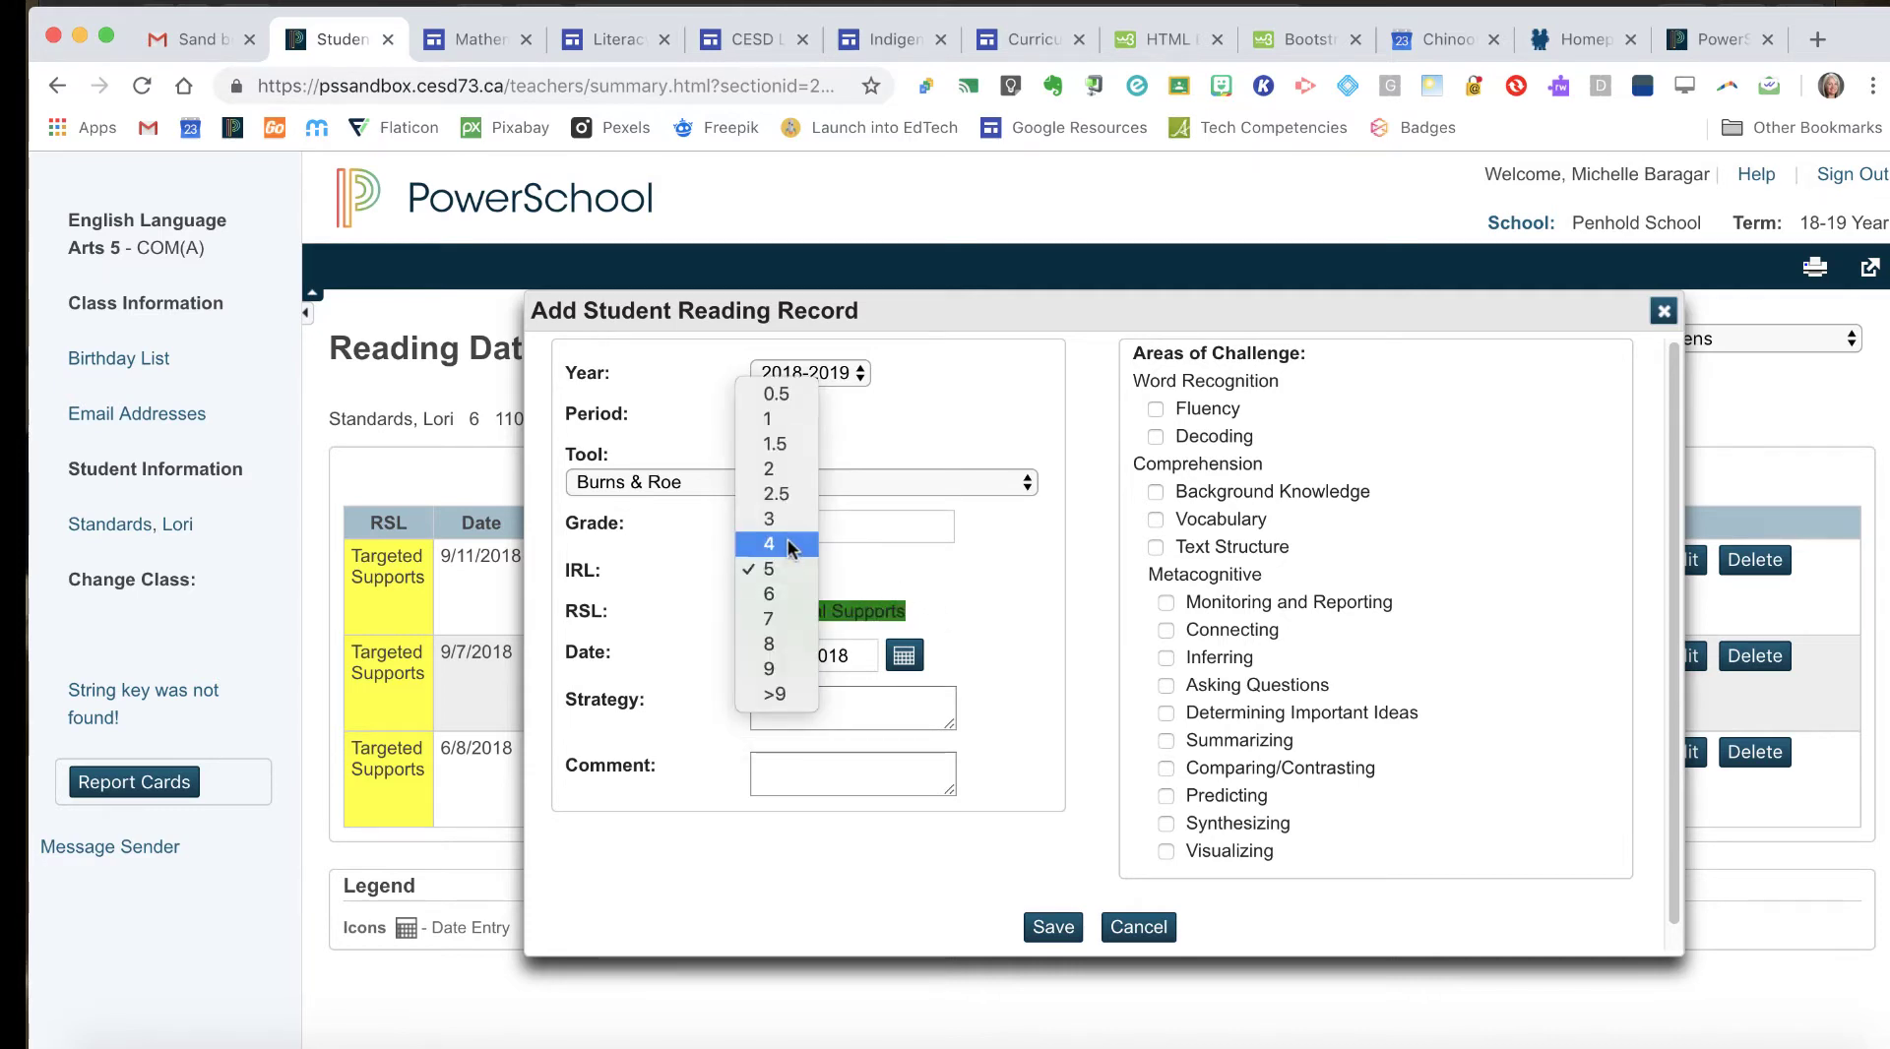
click(788, 543)
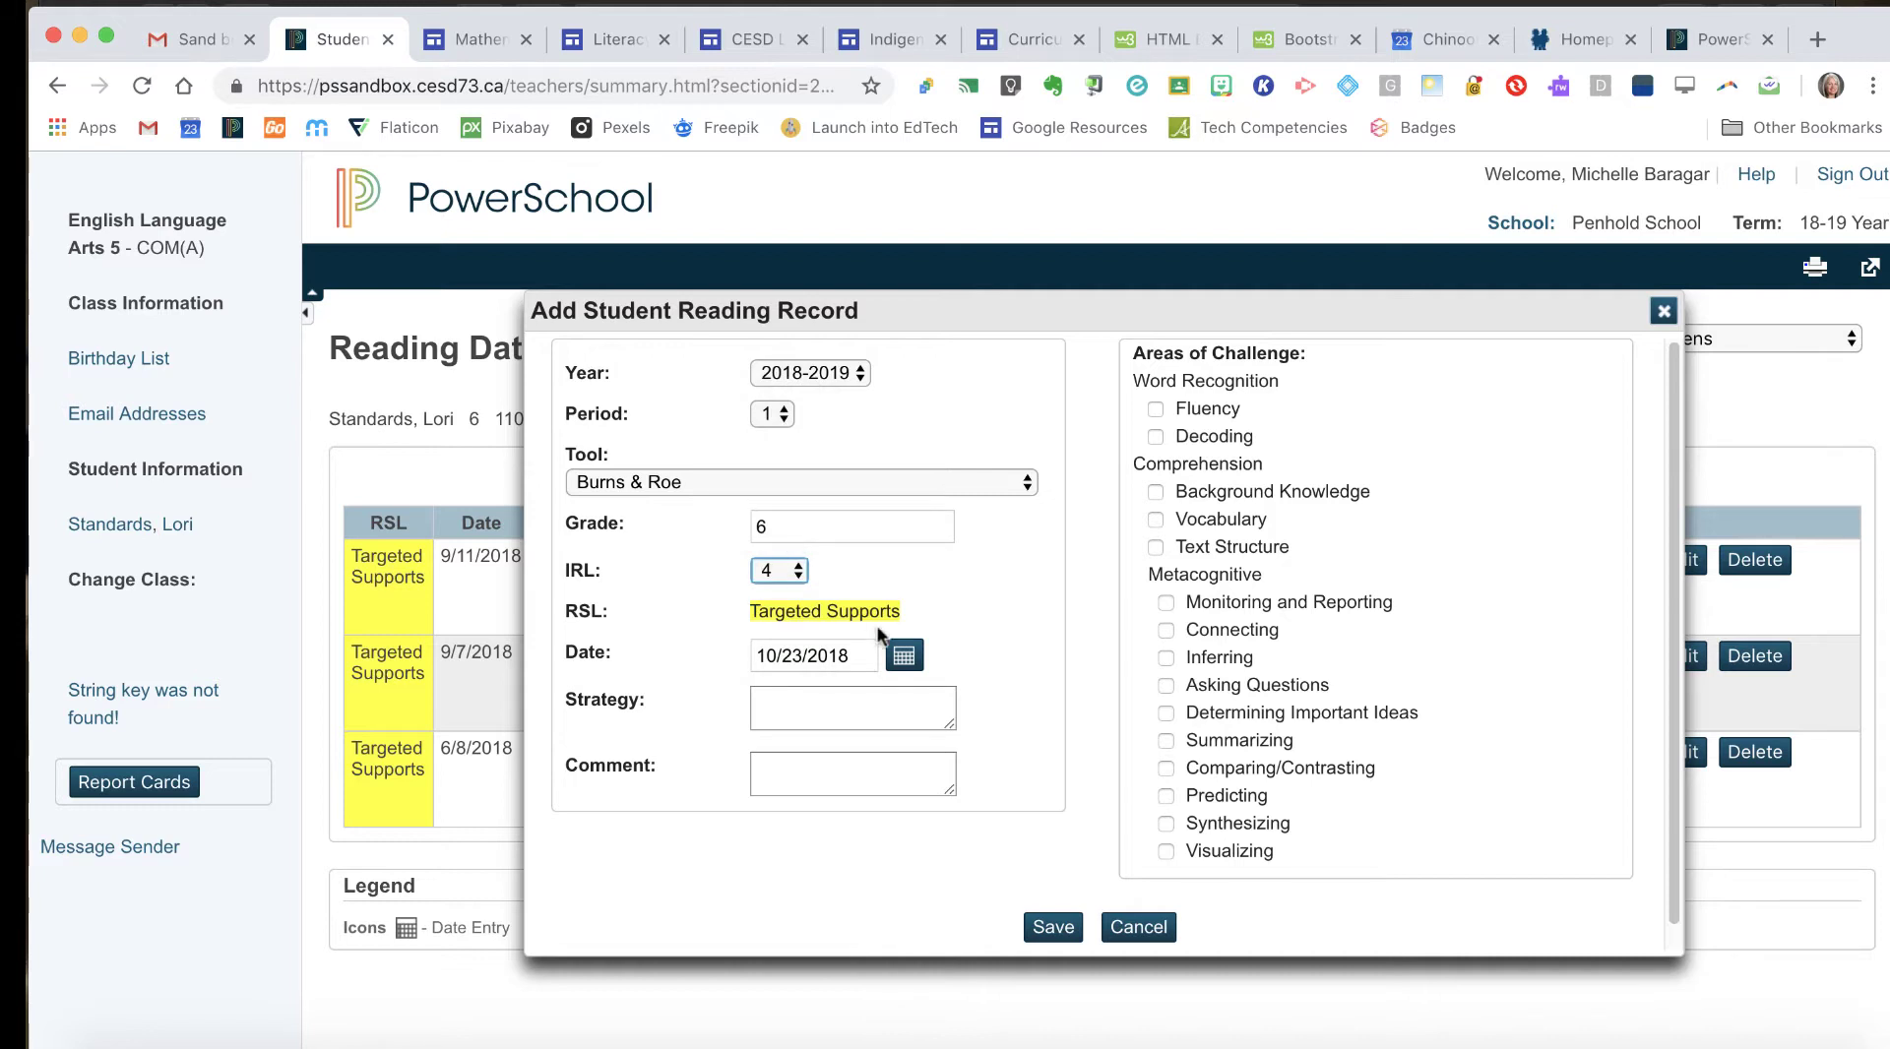
click(886, 707)
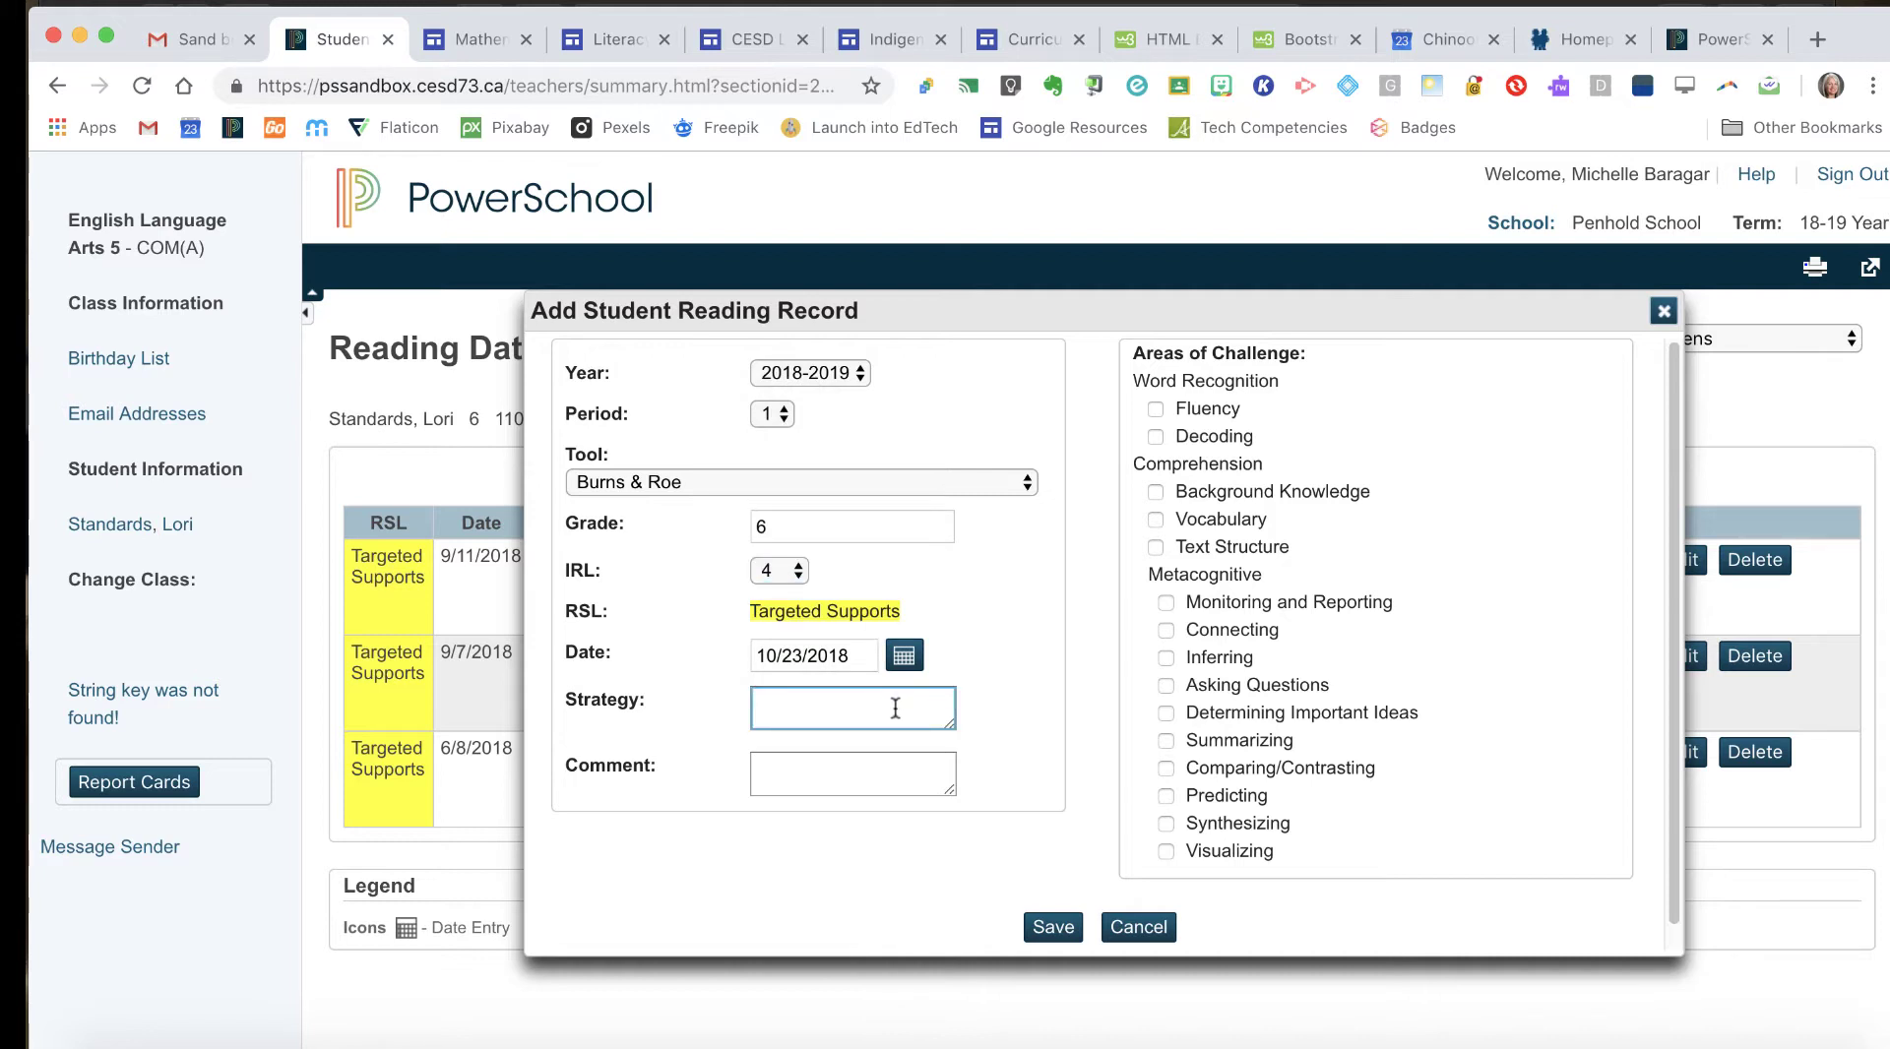
Enter a 20-minute daily partner-reading strategy and a comment about help selecting level-appropriate reading material.
text(Lori would benefit f)
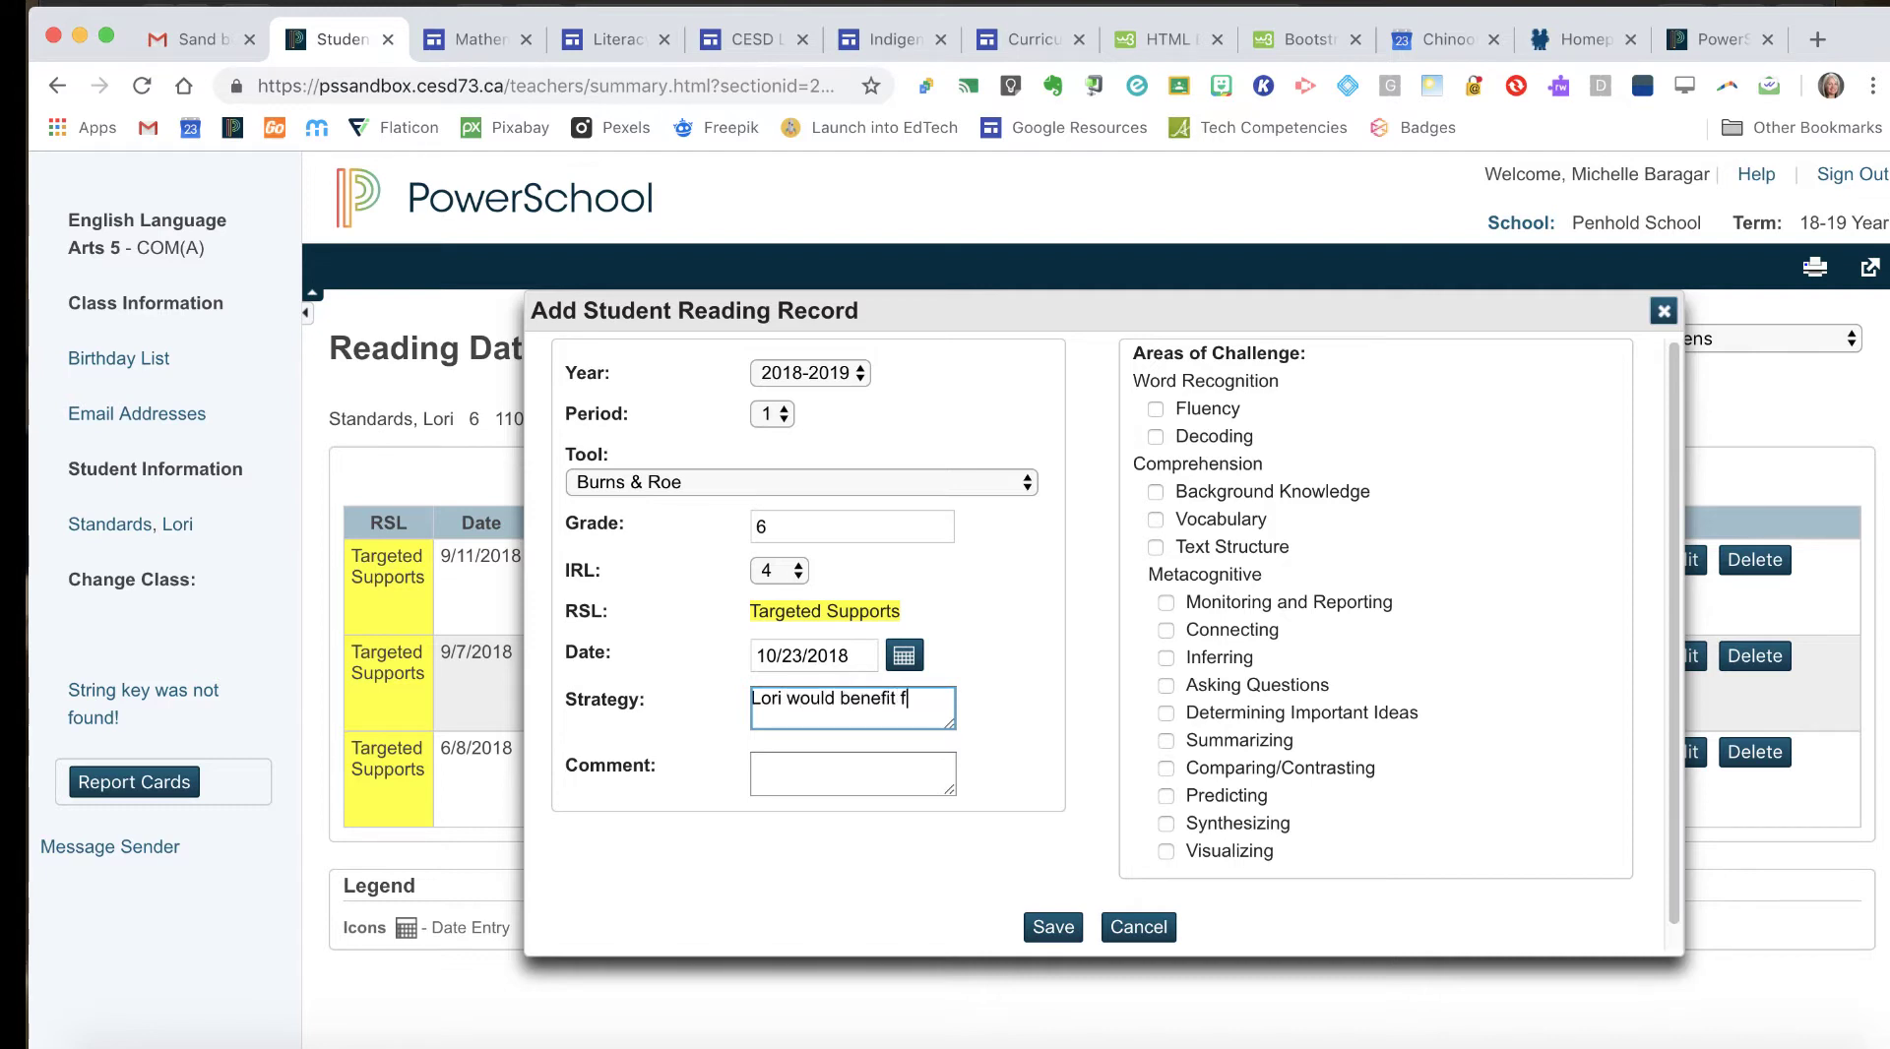
text(rom practiced rea)
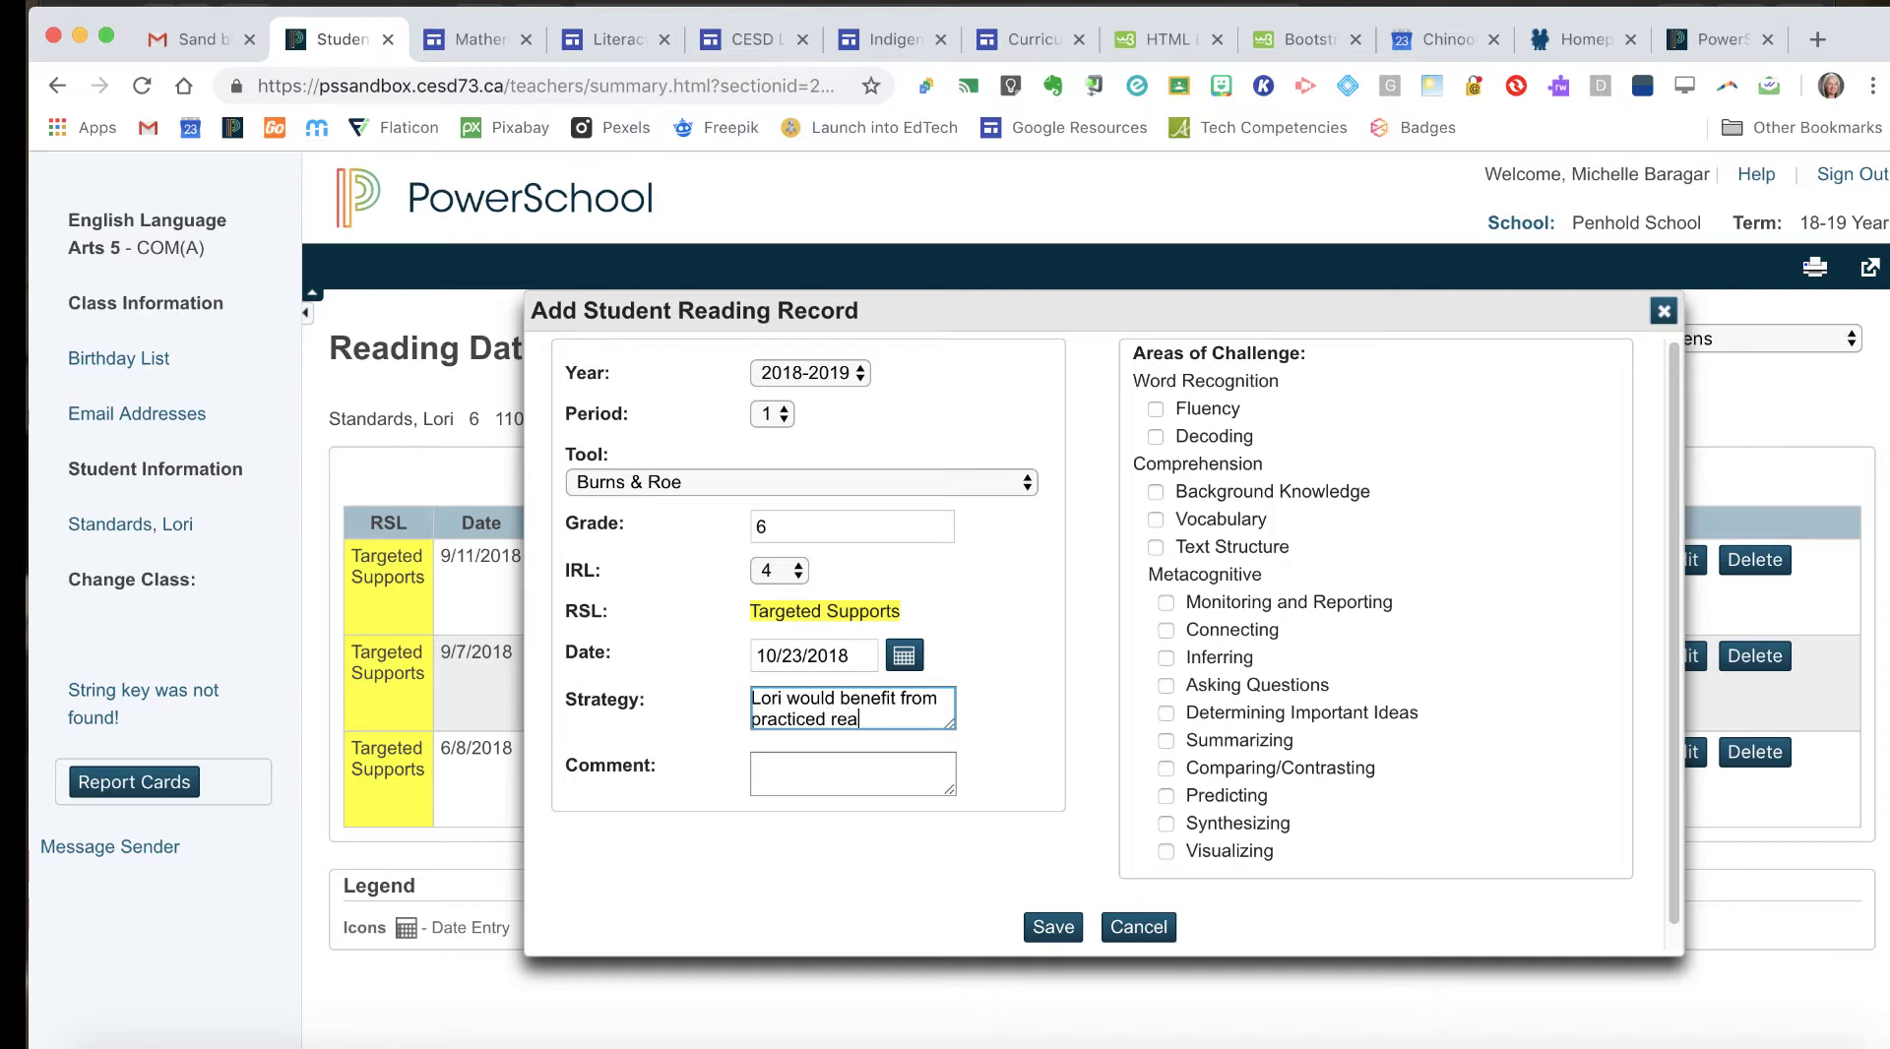
text(ding with a partne)
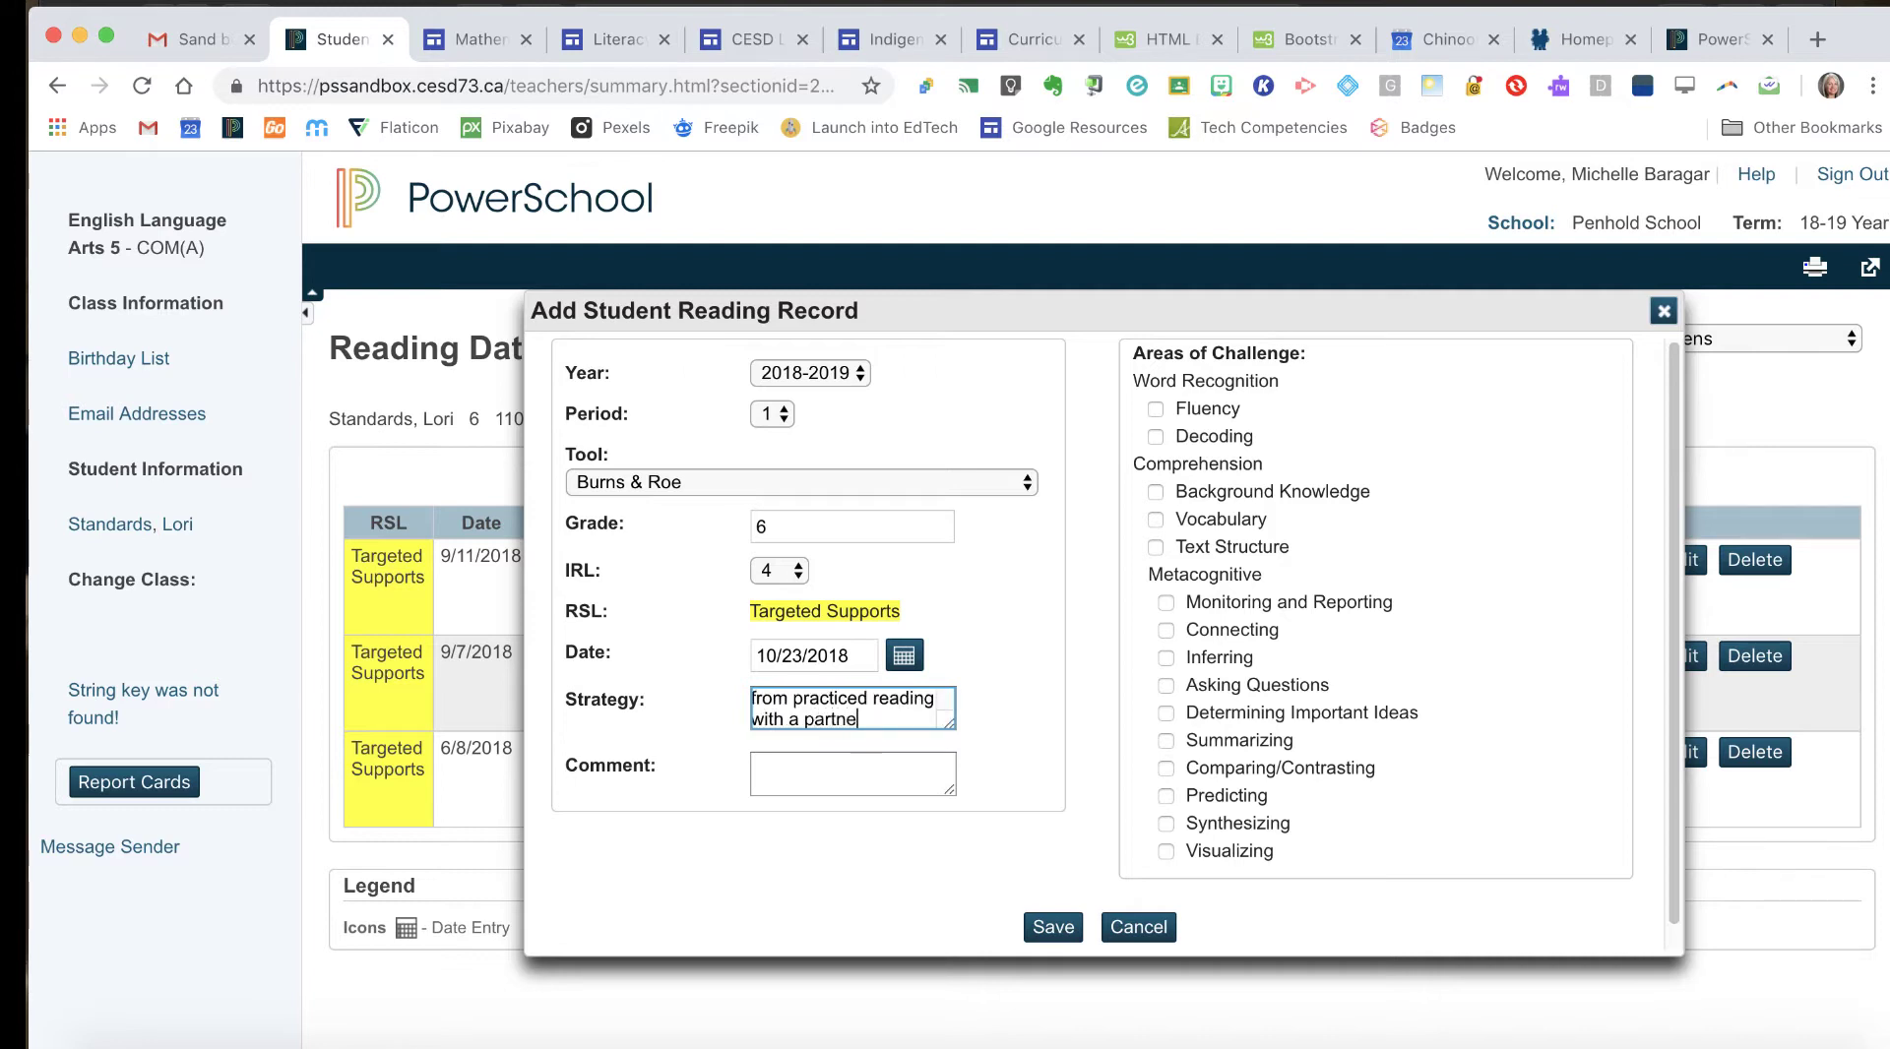
text(r for 20 minutes daily.)
click(832, 768)
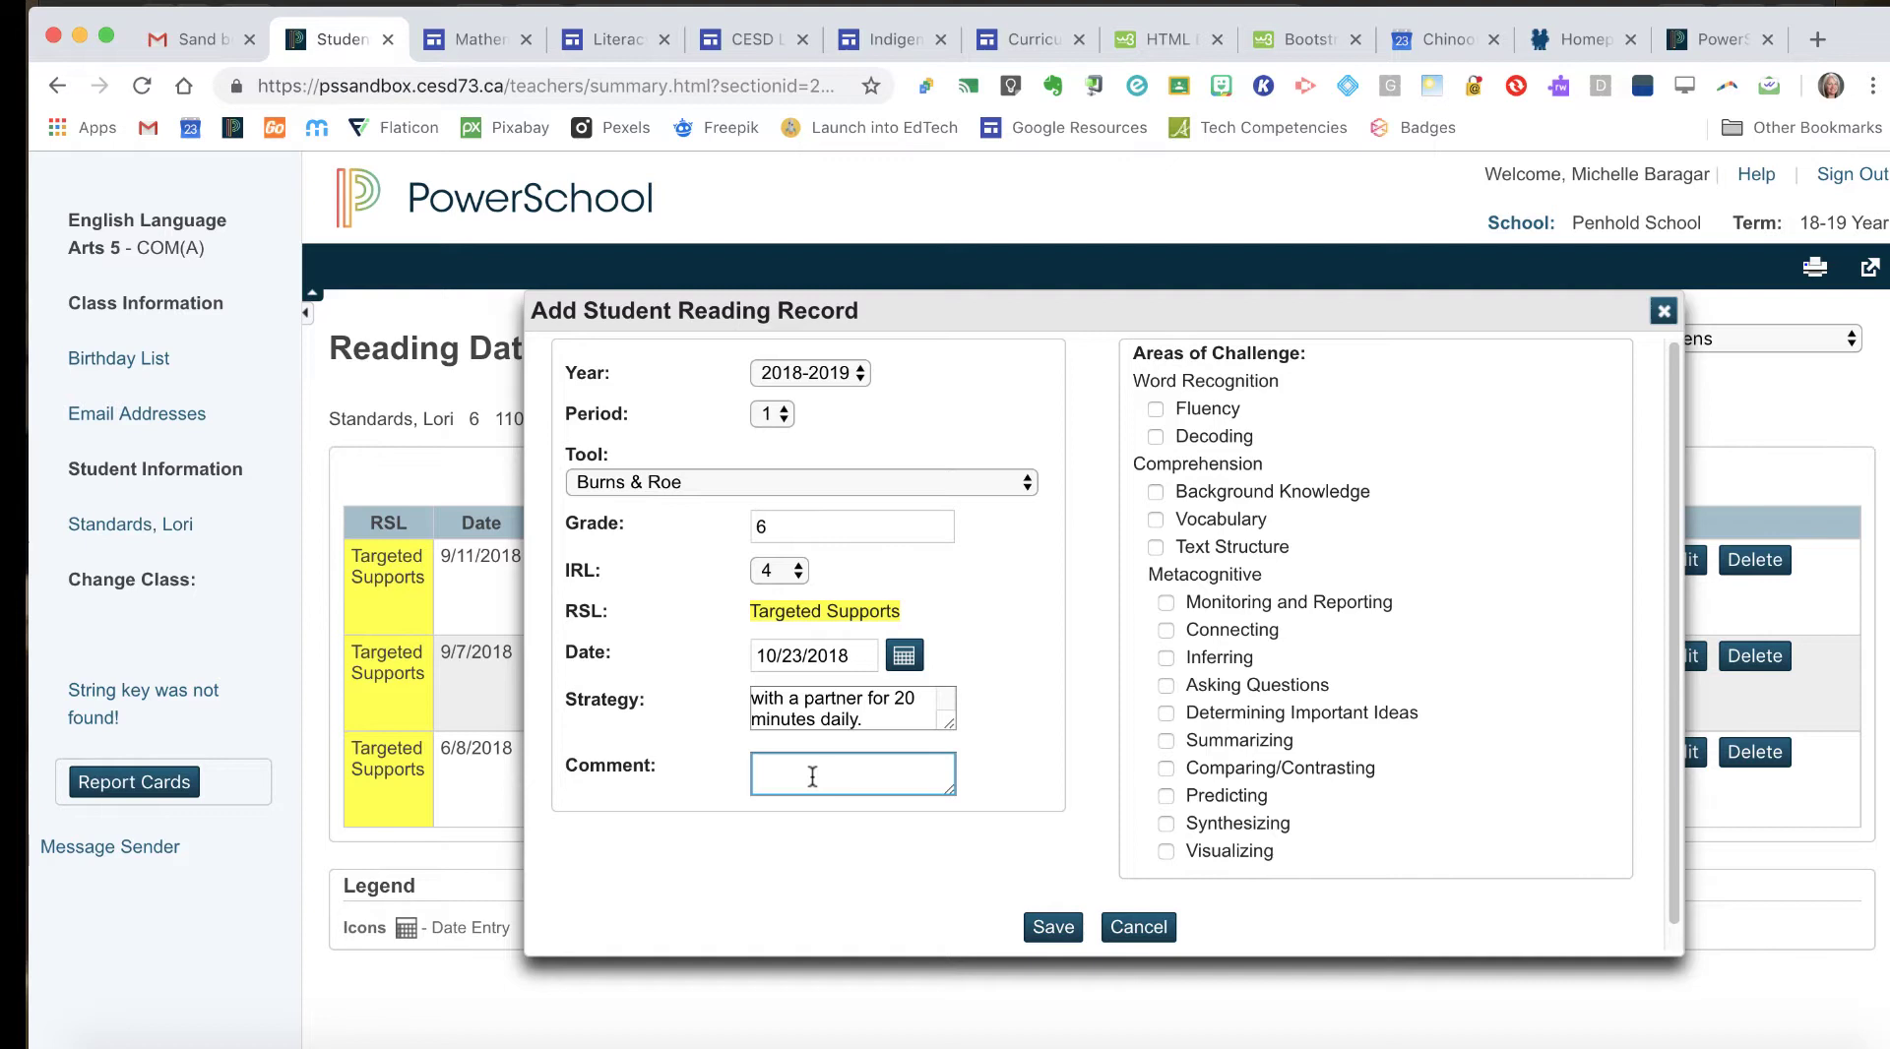
text(Lori continues to need assist)
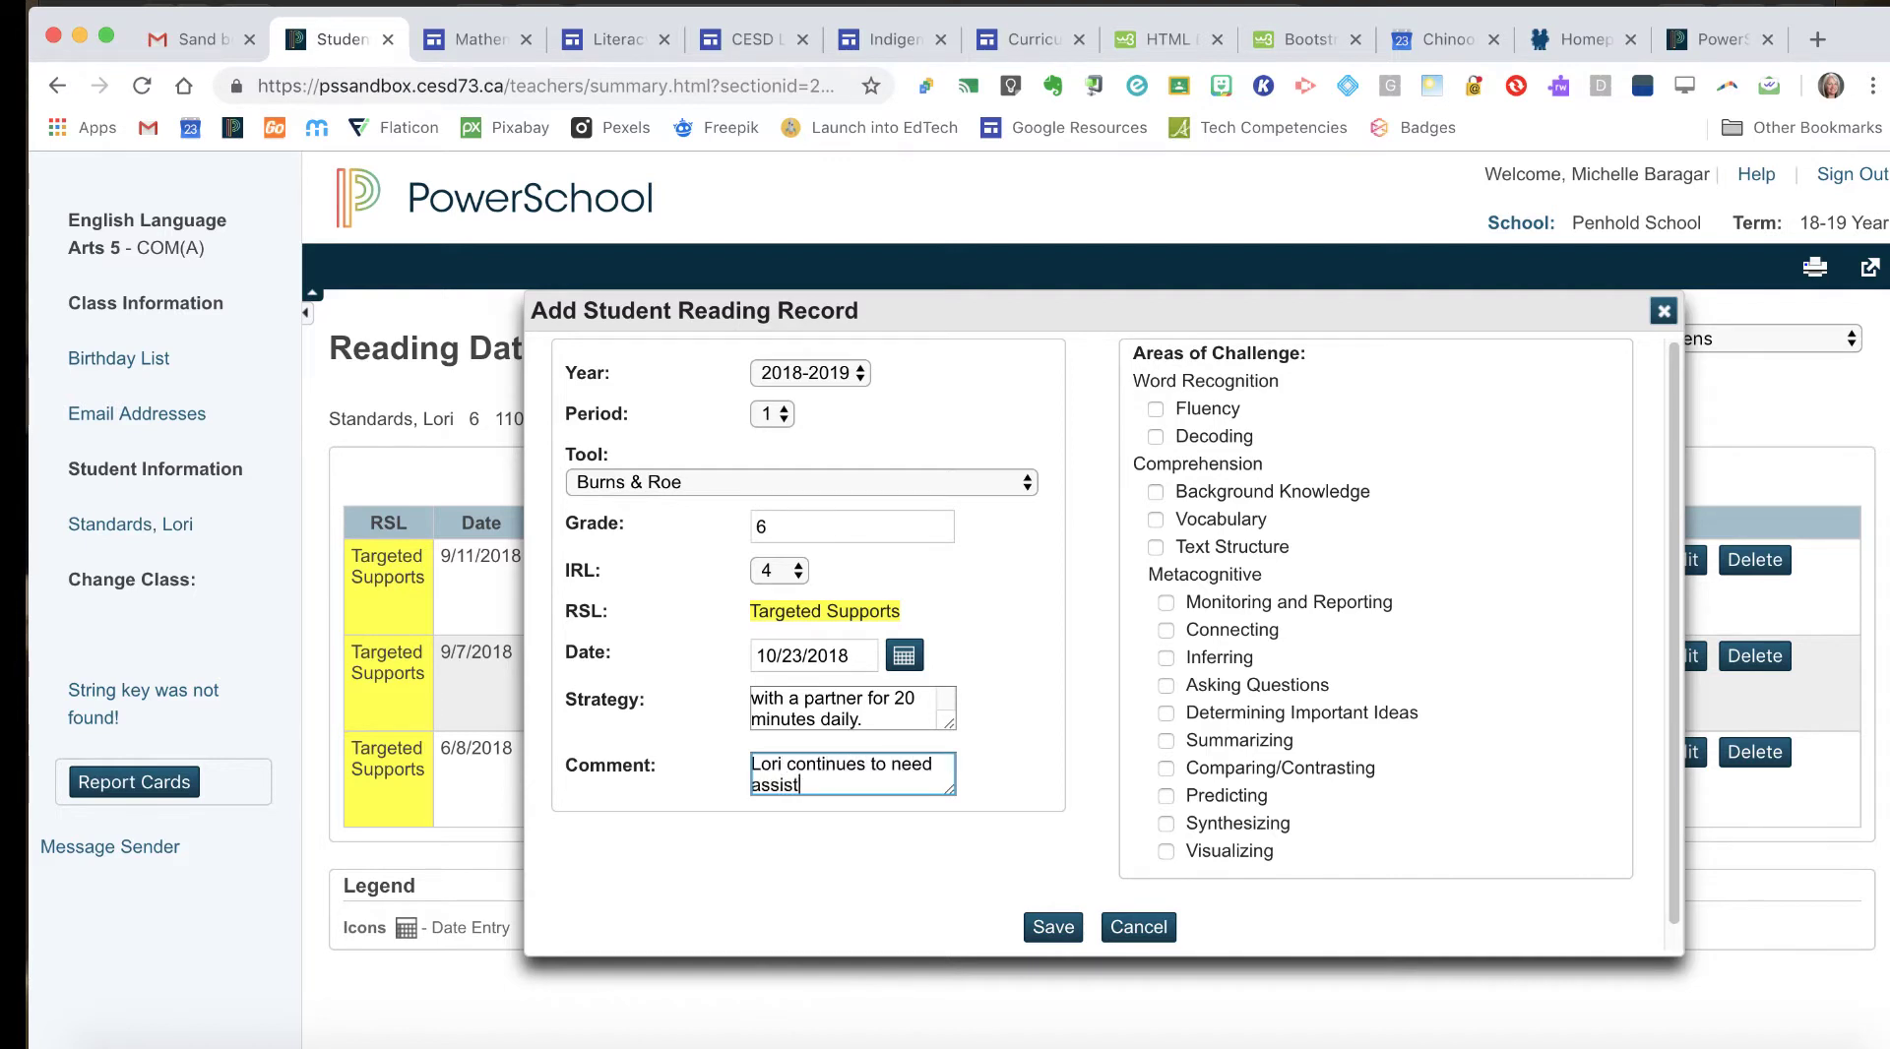
text(ance slee)
text(lecting reading )
text(material)
text( at her level.)
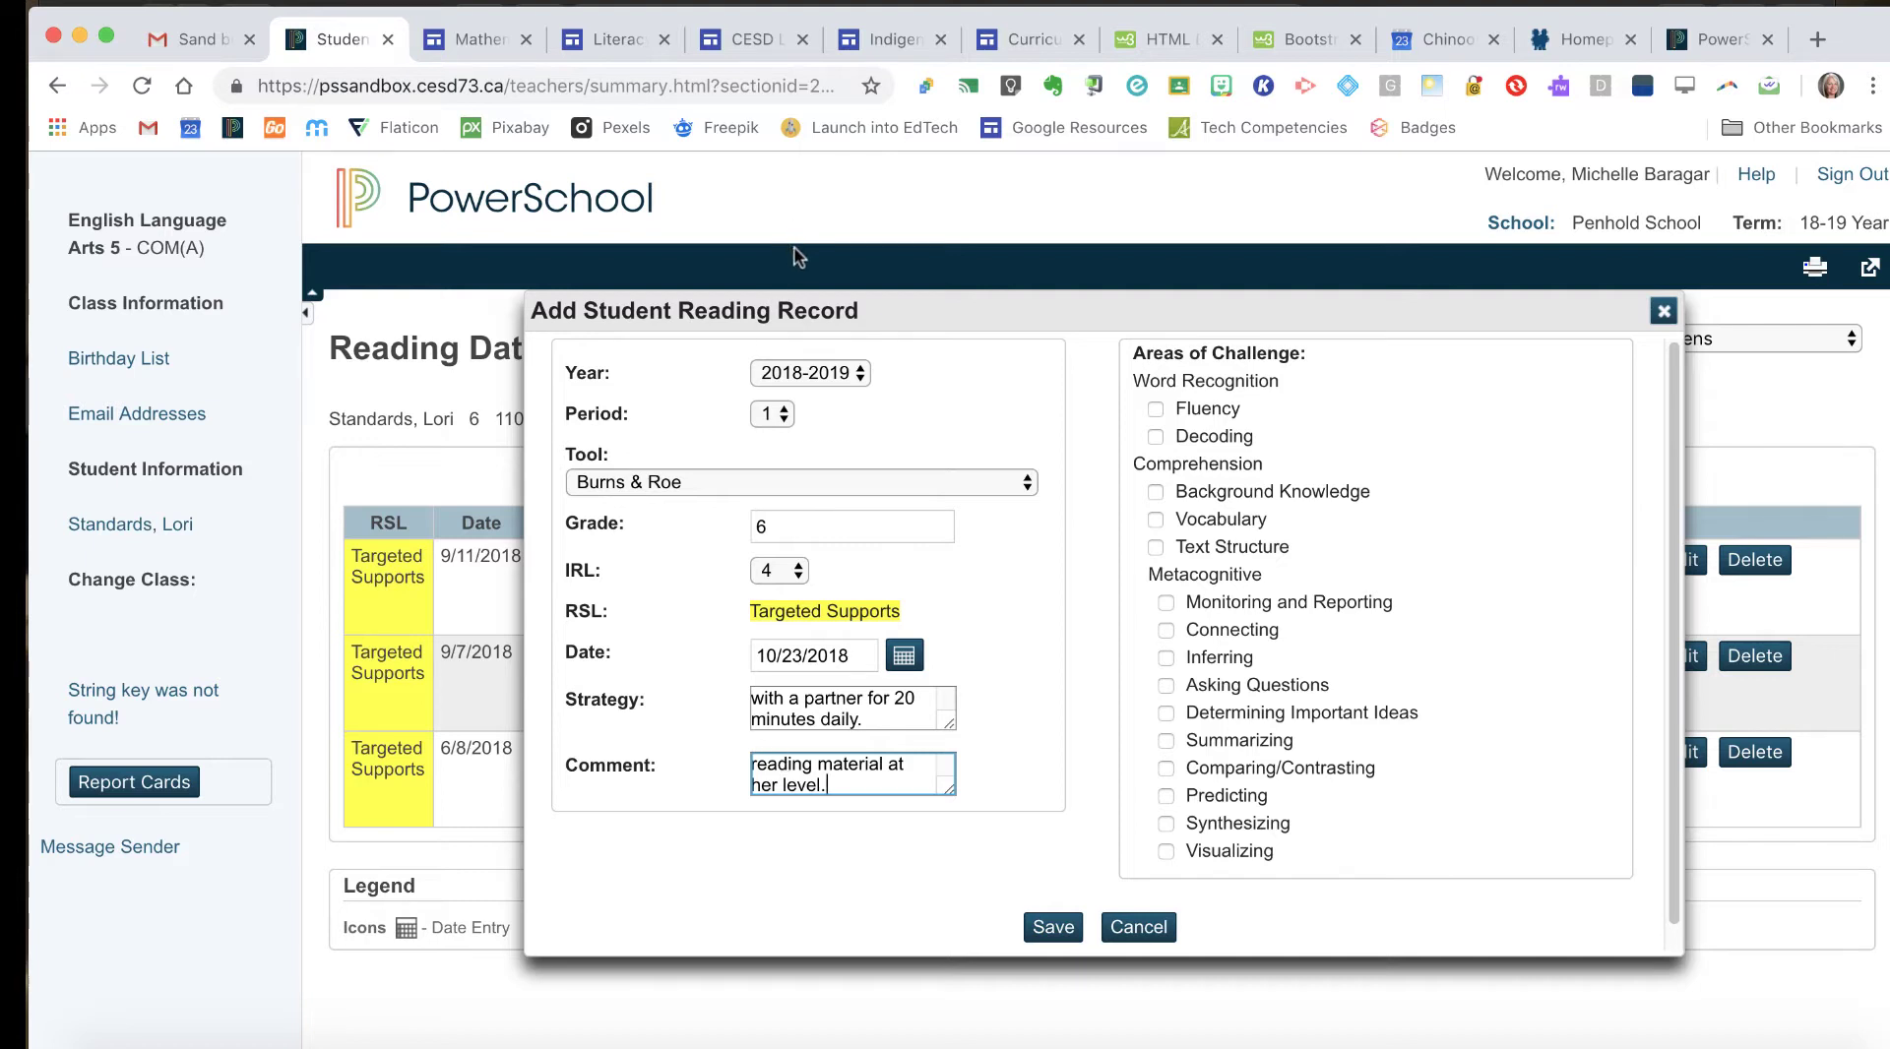
Mark Fluency, Decoding and Vocabulary as areas of challenge.
click(1155, 409)
click(1156, 436)
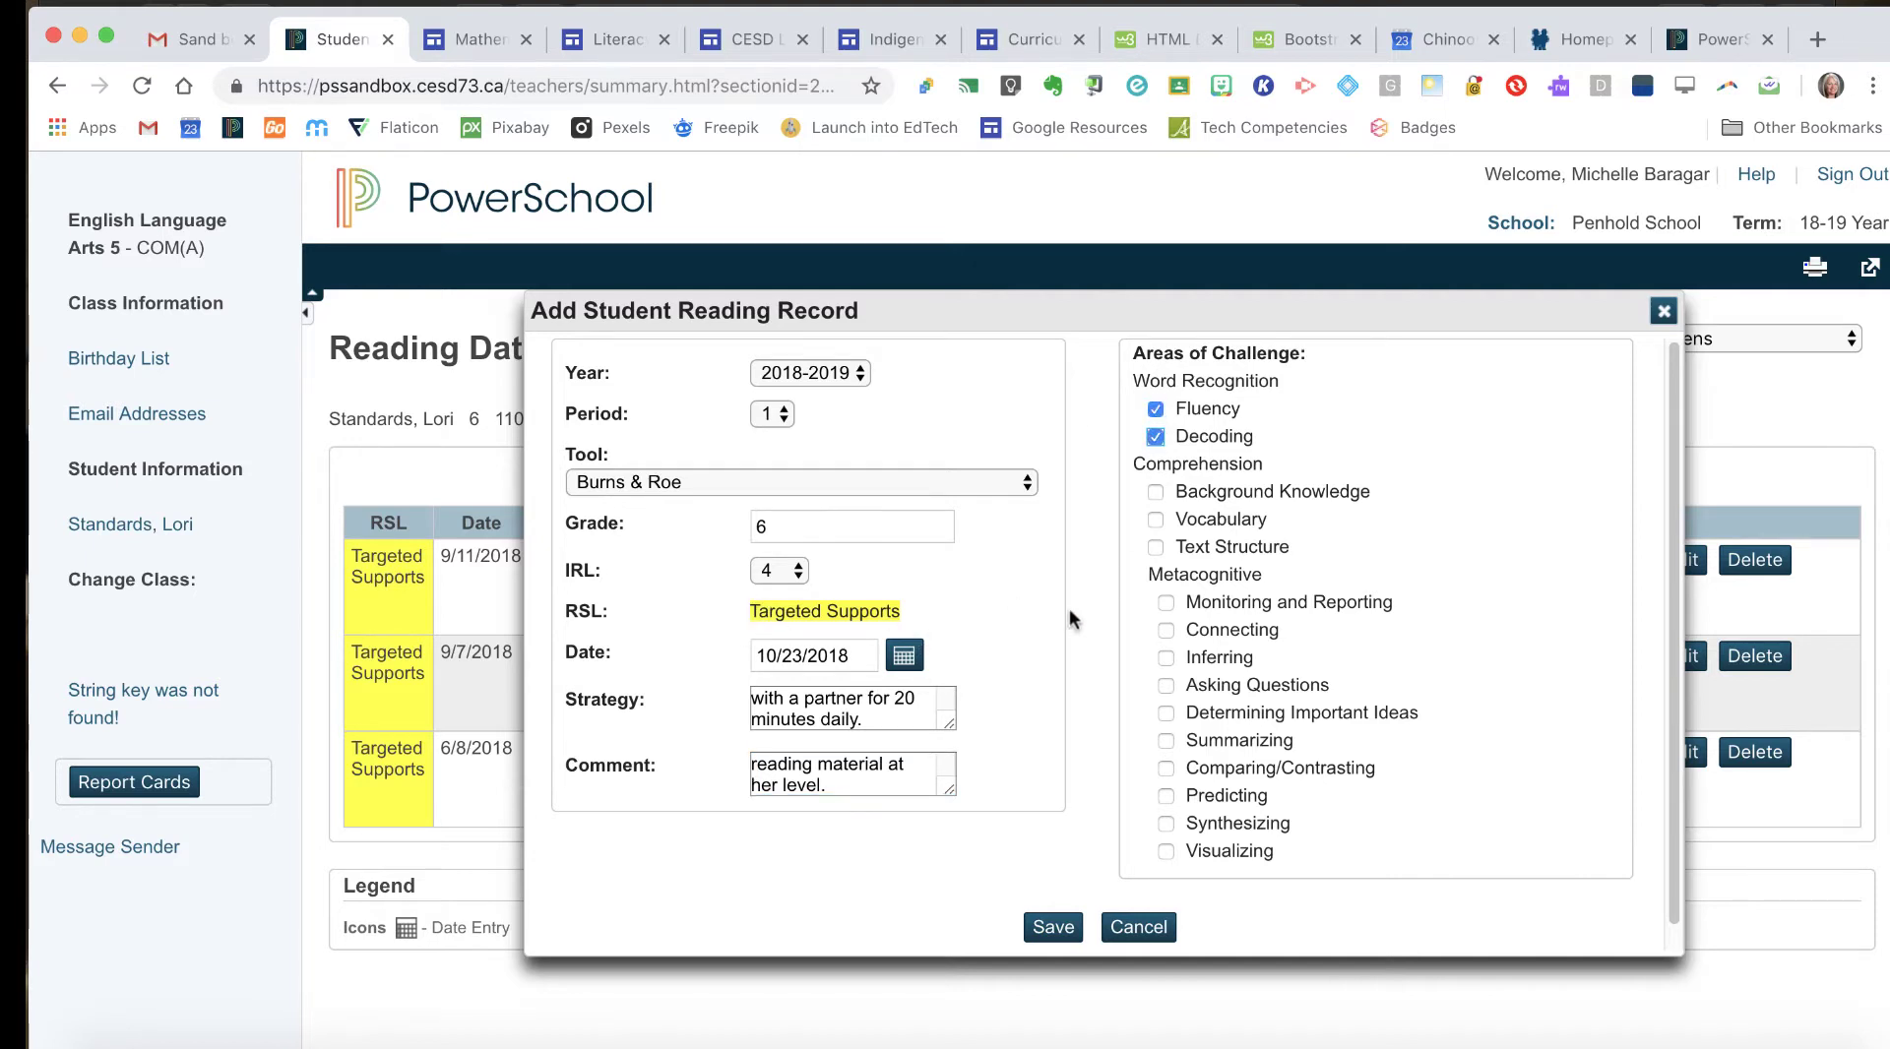
click(1155, 520)
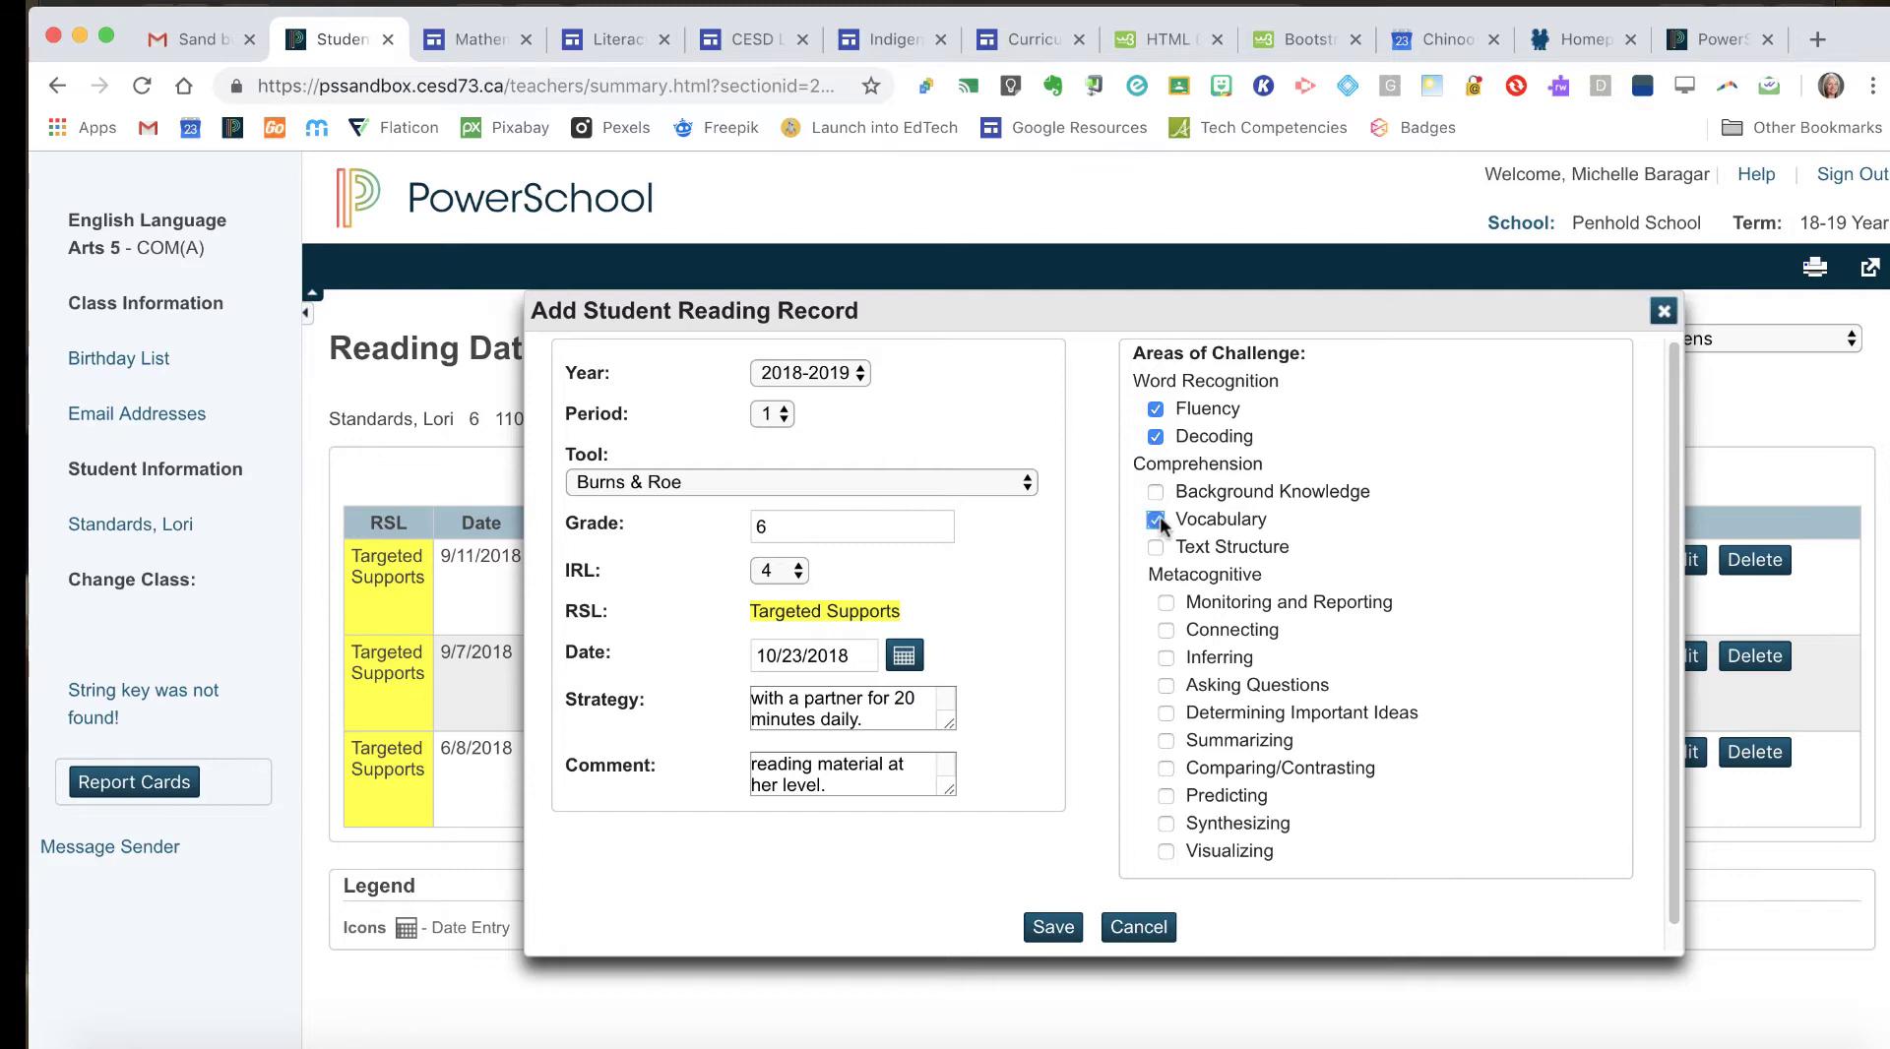
Save the new Burns & Roe reading record dated 10/23/2018.
click(1061, 935)
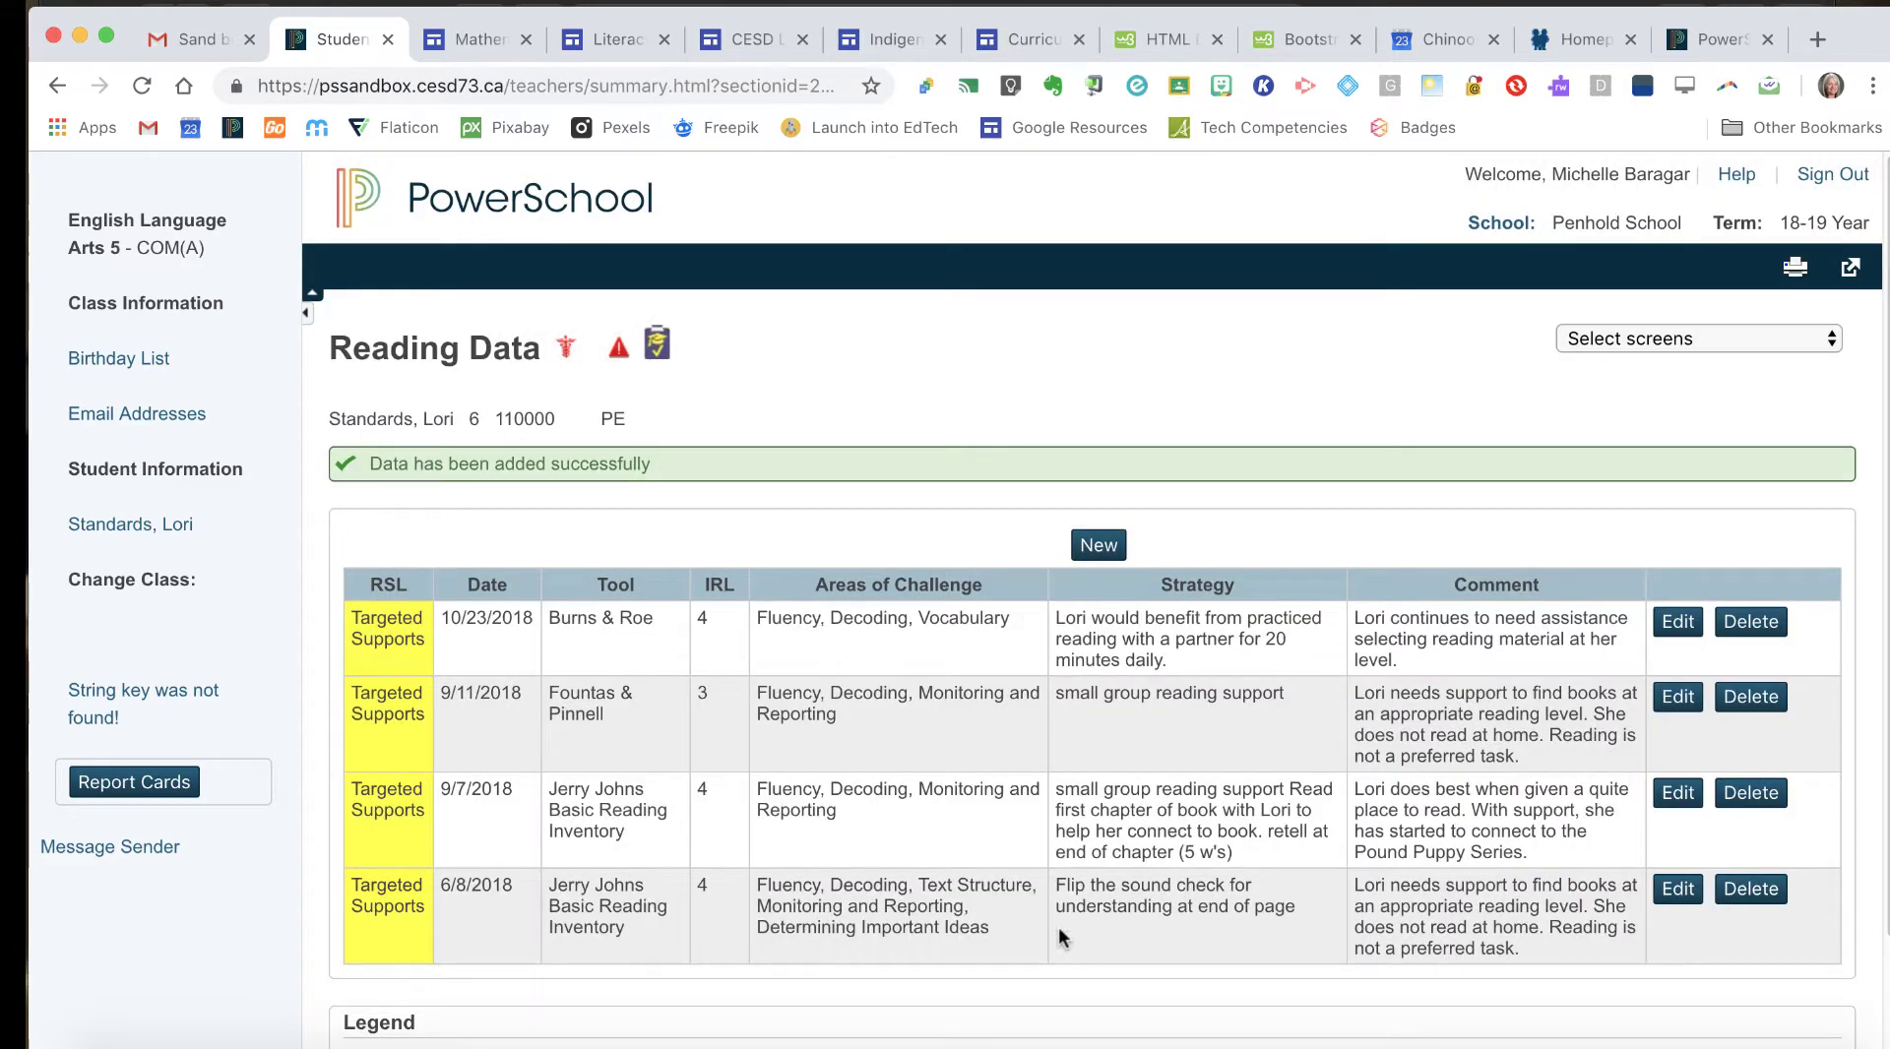